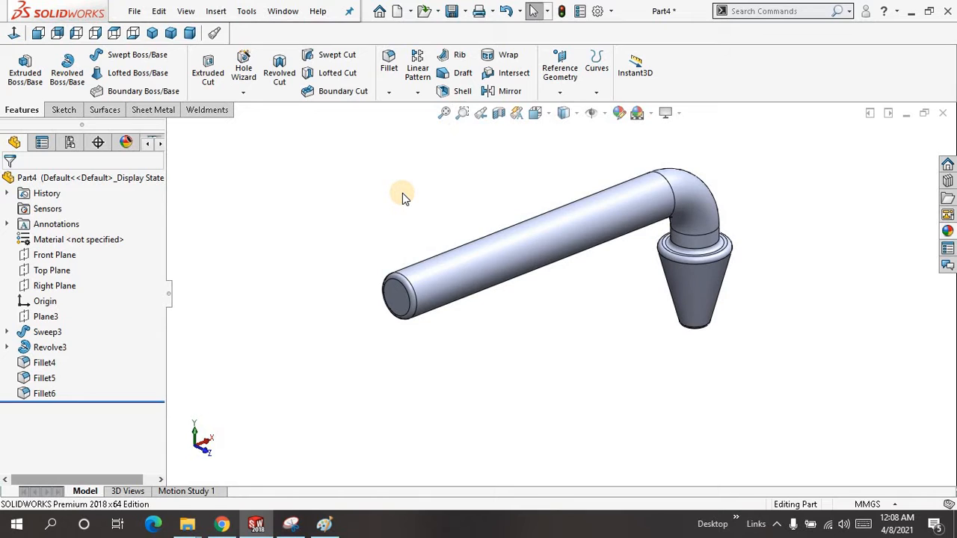
{"action": "middle_click_drag", "start_coordinate": [420, 190], "coordinate": [403, 198]}
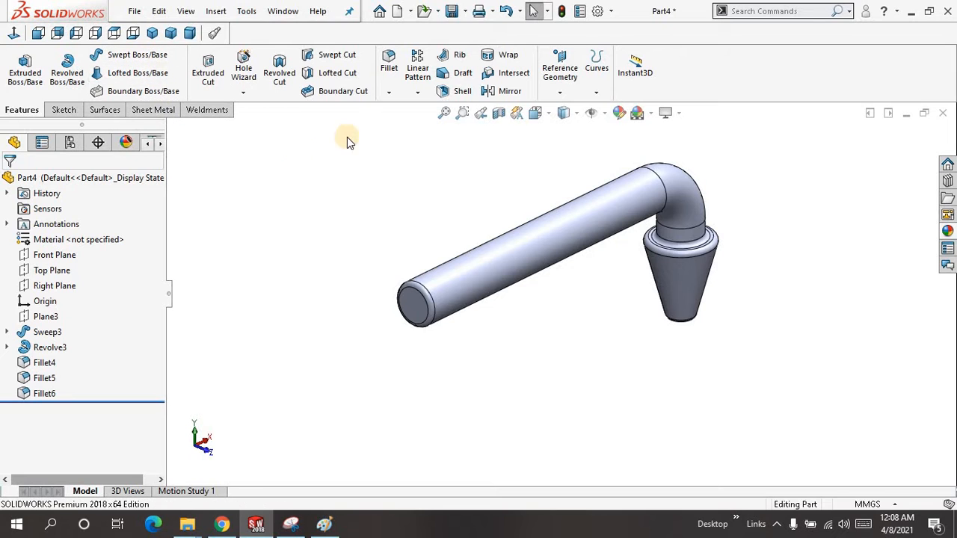
{"action": "middle_click_drag", "start_coordinate": [439, 195], "coordinate": [394, 207]}
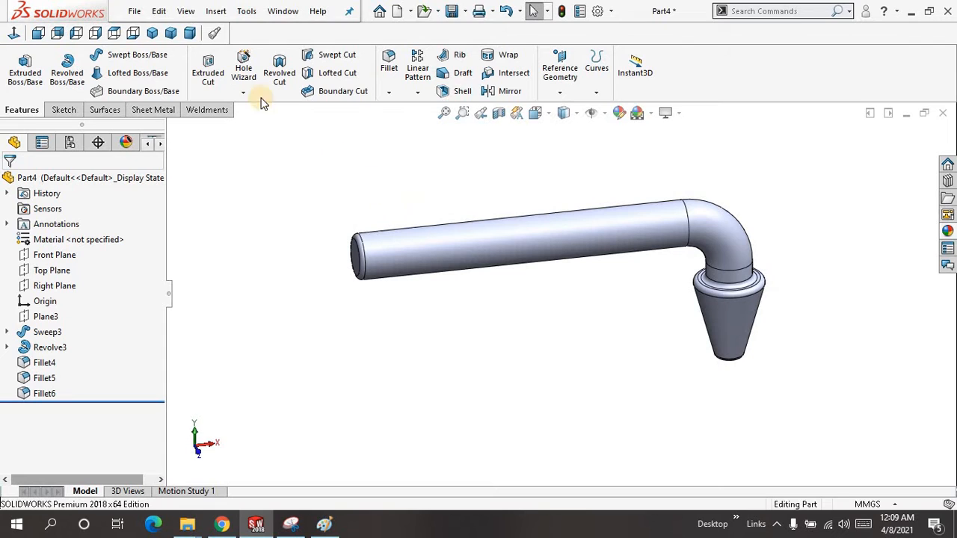
Step: Create a new part document and switch its scene to a plain white background
{"action": "left_click", "coordinate": [134, 11]}
{"action": "left_click", "coordinate": [139, 32]}
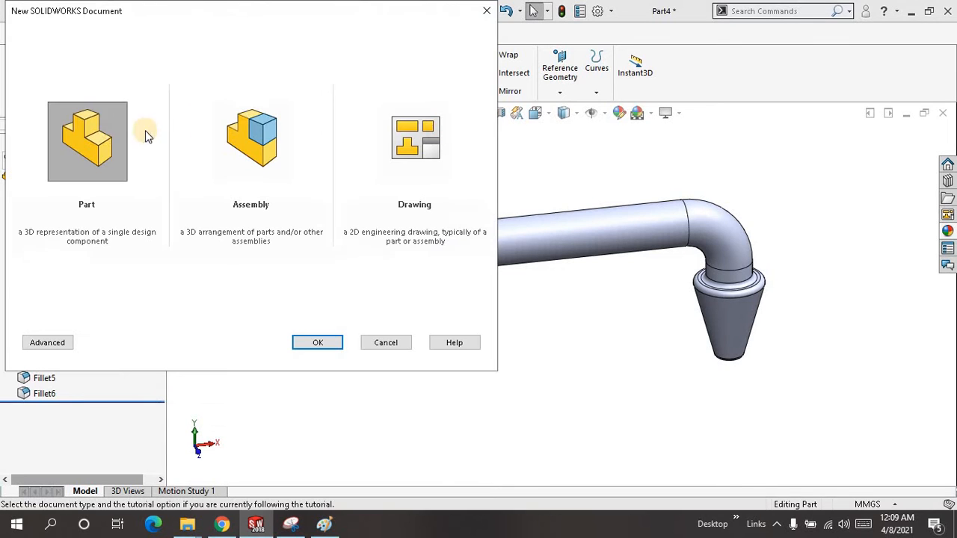
{"action": "left_click", "coordinate": [310, 341]}
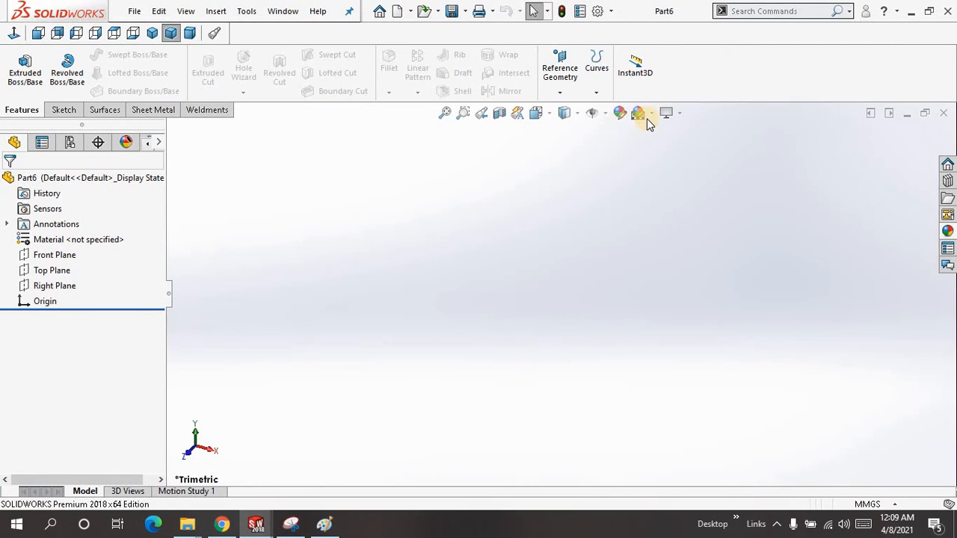
{"action": "left_click", "coordinate": [648, 119]}
{"action": "left_click", "coordinate": [643, 135]}
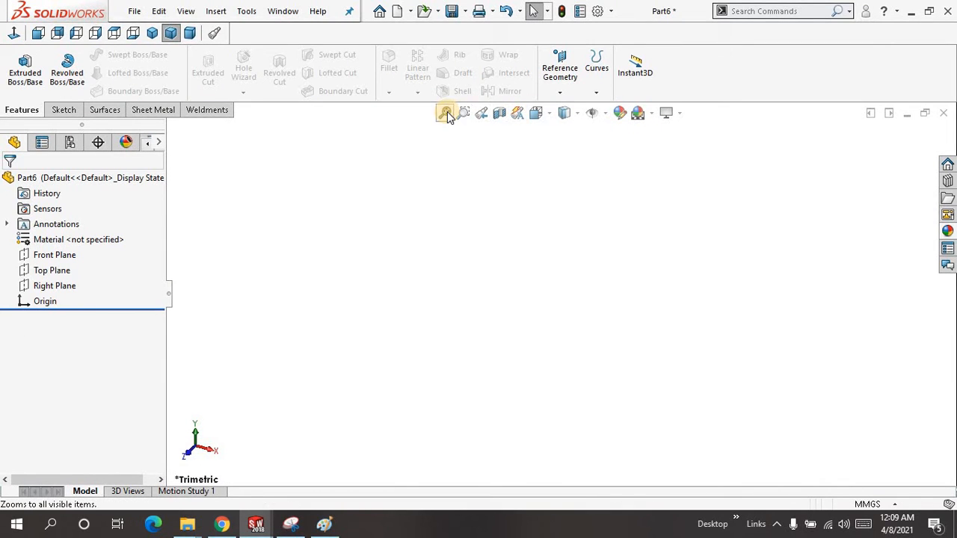
Step: Start a sketch on the Front Plane and draw a horizontal line about 69 mm long from the origin
{"action": "left_click", "coordinate": [78, 110]}
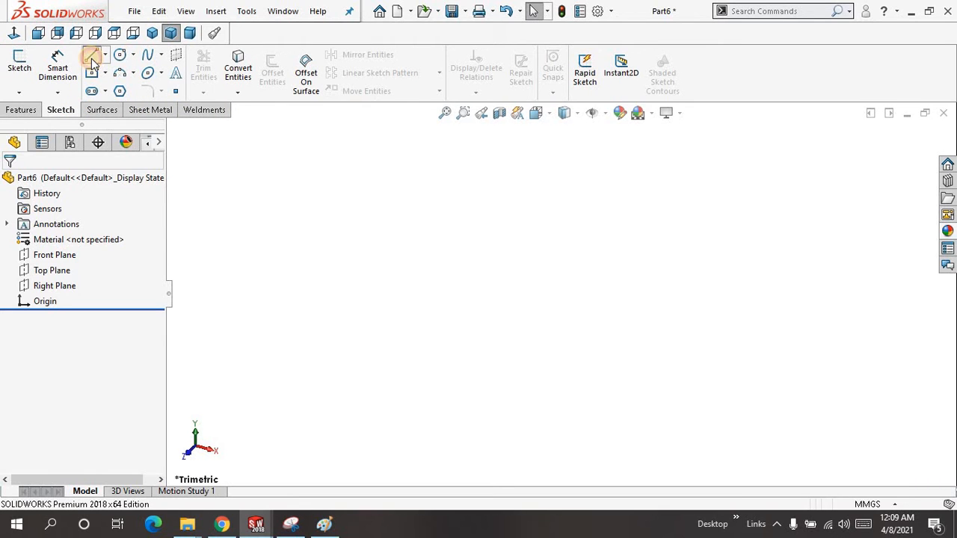
{"action": "left_click", "coordinate": [91, 56]}
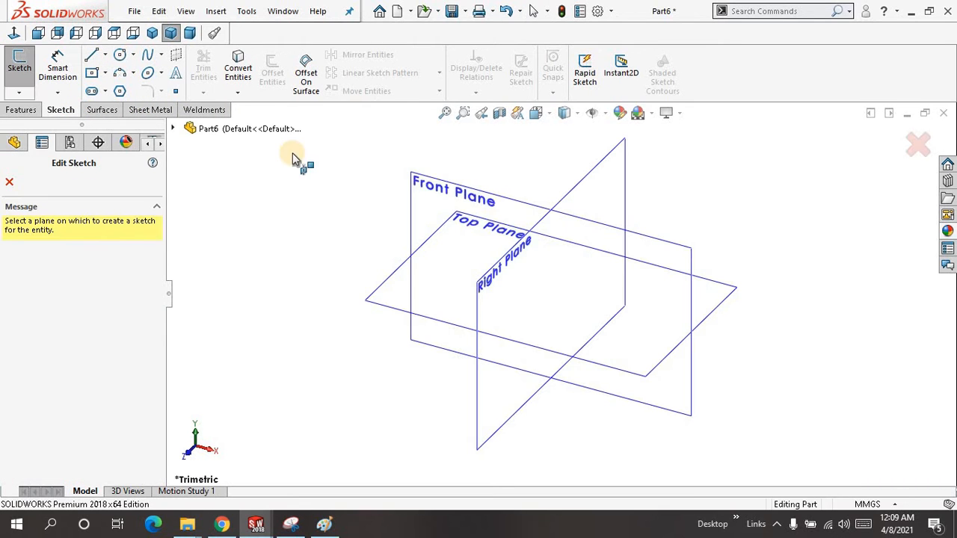
{"action": "left_click", "coordinate": [416, 179]}
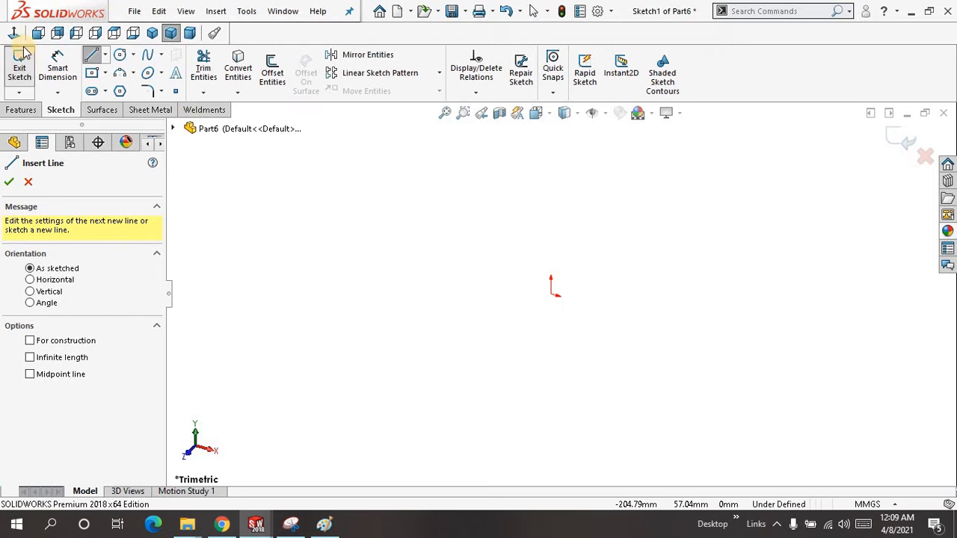
{"action": "left_click", "coordinate": [561, 293]}
{"action": "left_click", "coordinate": [673, 293]}
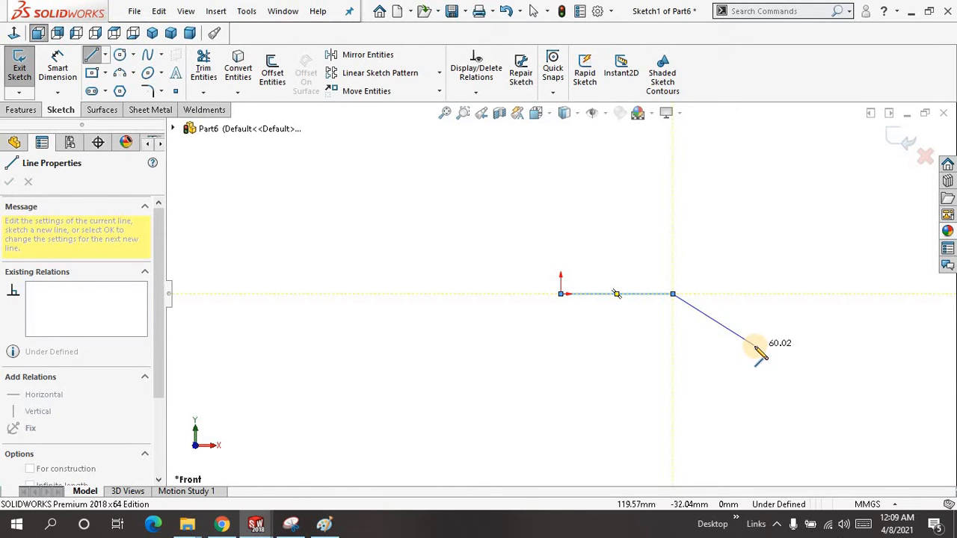
Step: Continue the line with a 90° tangent arc of about 13 mm radius and a downward vertical line about 13 mm long
{"action": "left_click", "coordinate": [672, 294]}
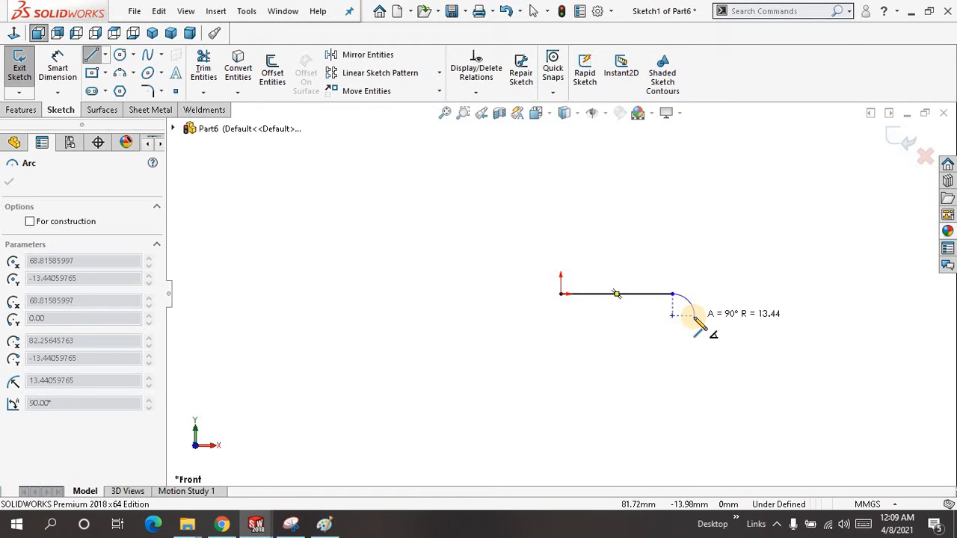
{"action": "left_click", "coordinate": [693, 315]}
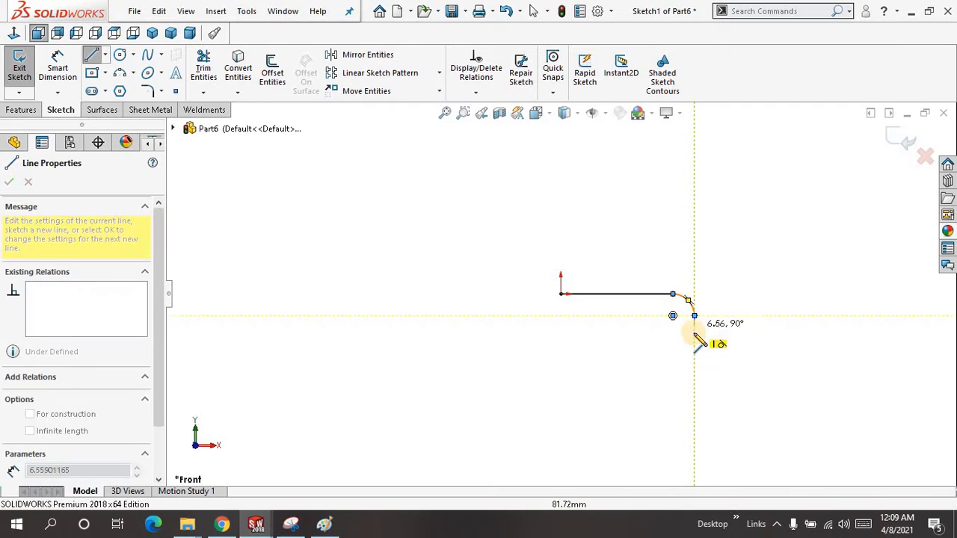
{"action": "left_click", "coordinate": [693, 338]}
{"action": "right_click", "coordinate": [693, 338]}
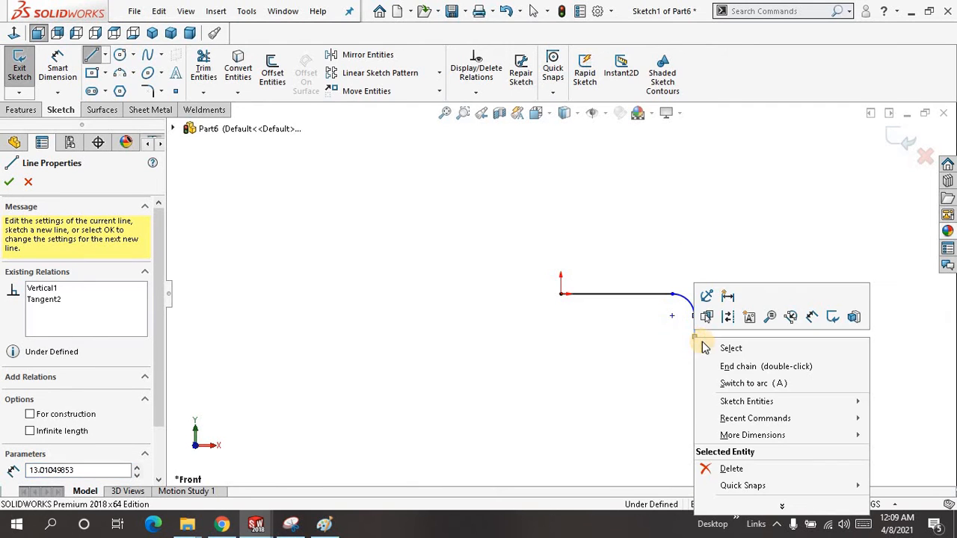
{"action": "left_click", "coordinate": [703, 343]}
Step: Dimension the horizontal line to 36 mm and the arc's radius to 5 mm
{"action": "right_click_drag", "start_coordinate": [702, 344], "coordinate": [702, 294]}
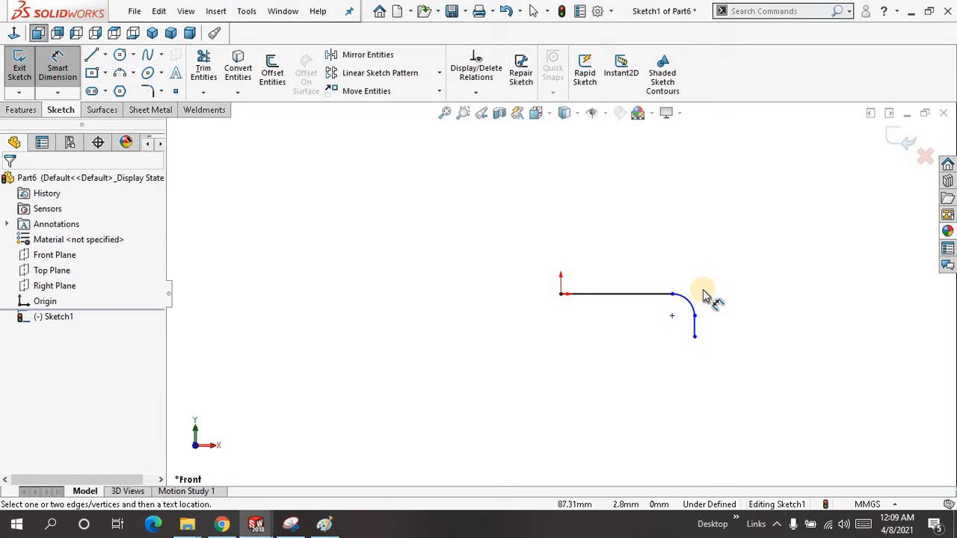
{"action": "left_click", "coordinate": [644, 293]}
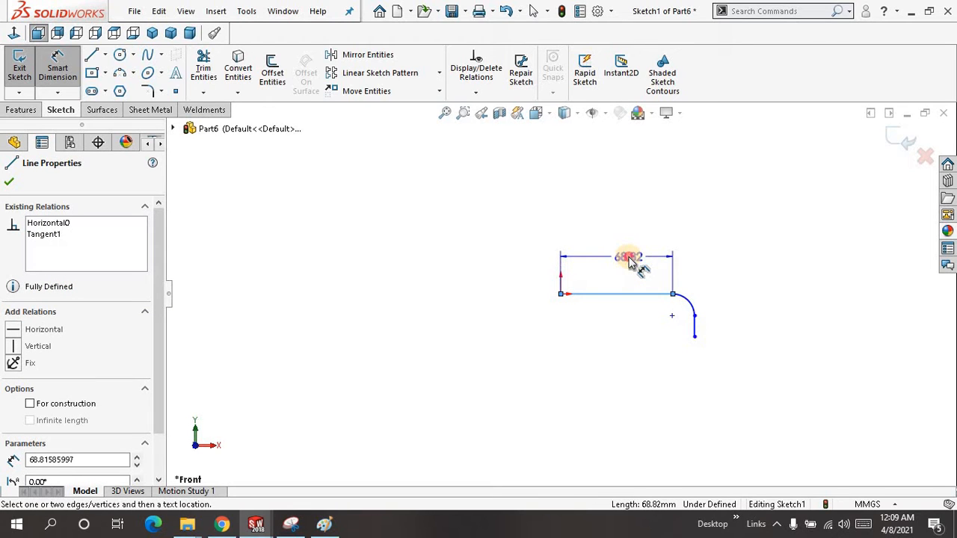
{"action": "left_click", "coordinate": [628, 261]}
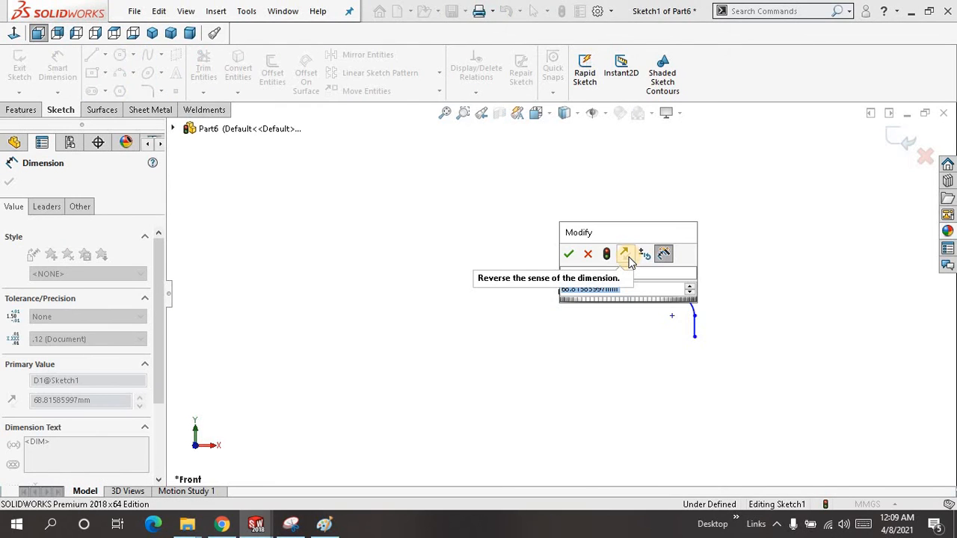
{"action": "type", "text": "36"}
{"action": "key", "text": "Return"}
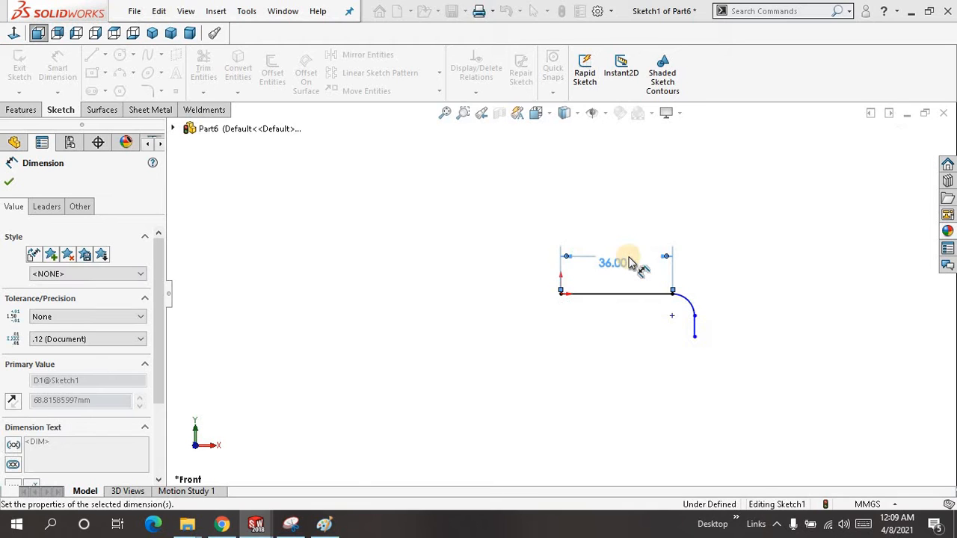
{"action": "left_click", "coordinate": [701, 293]}
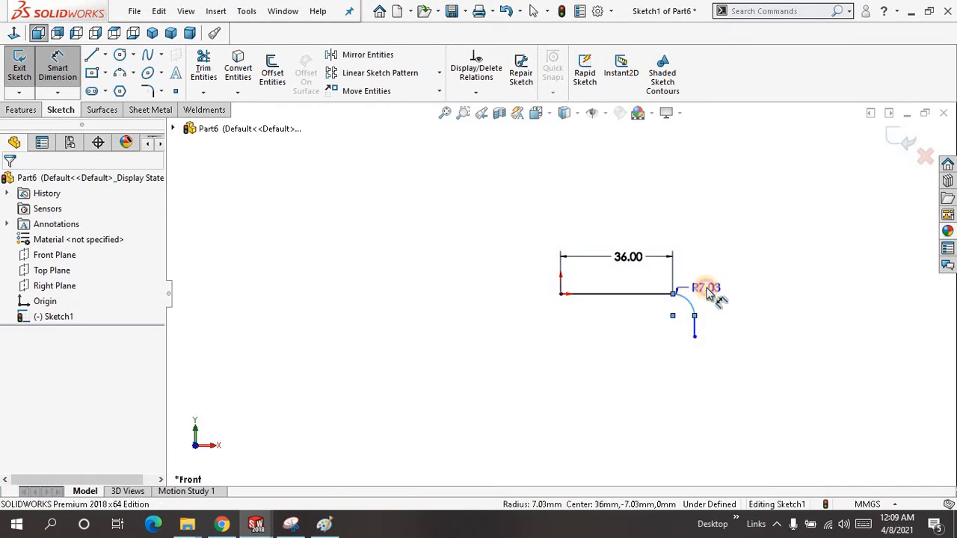
{"action": "left_click", "coordinate": [708, 292]}
{"action": "type", "text": "5"}
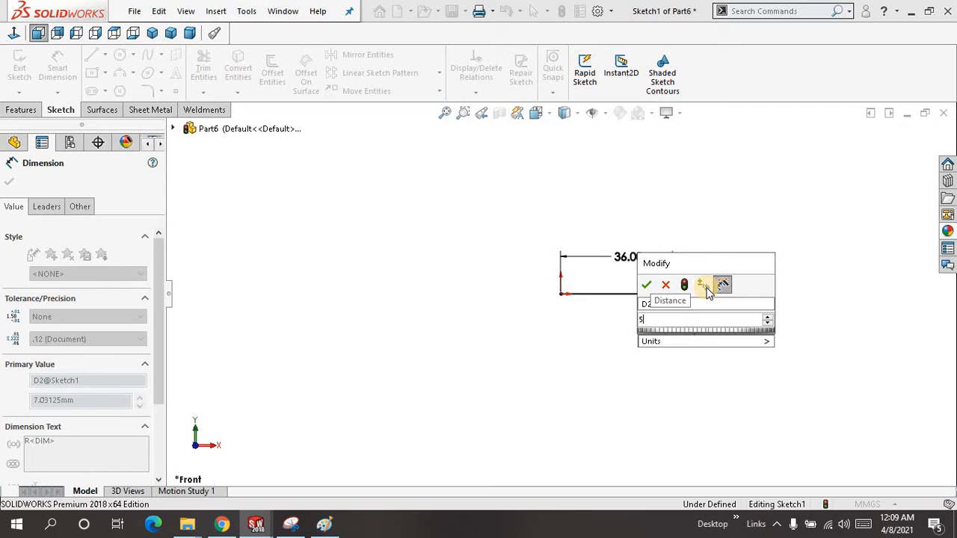
{"action": "key", "text": "Return"}
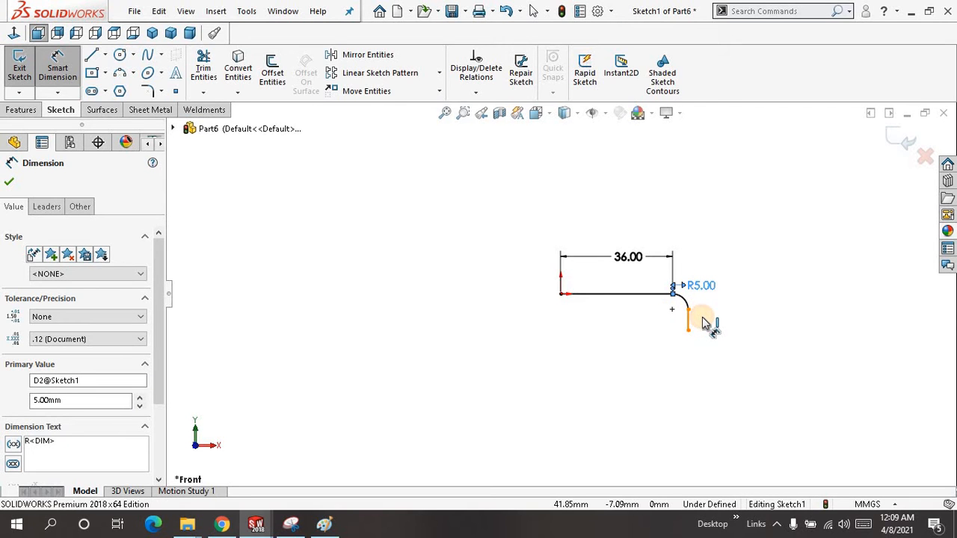
Step: Dimension the short vertical line to 2 mm and exit the sketch
{"action": "left_click", "coordinate": [701, 320]}
{"action": "left_click", "coordinate": [702, 321]}
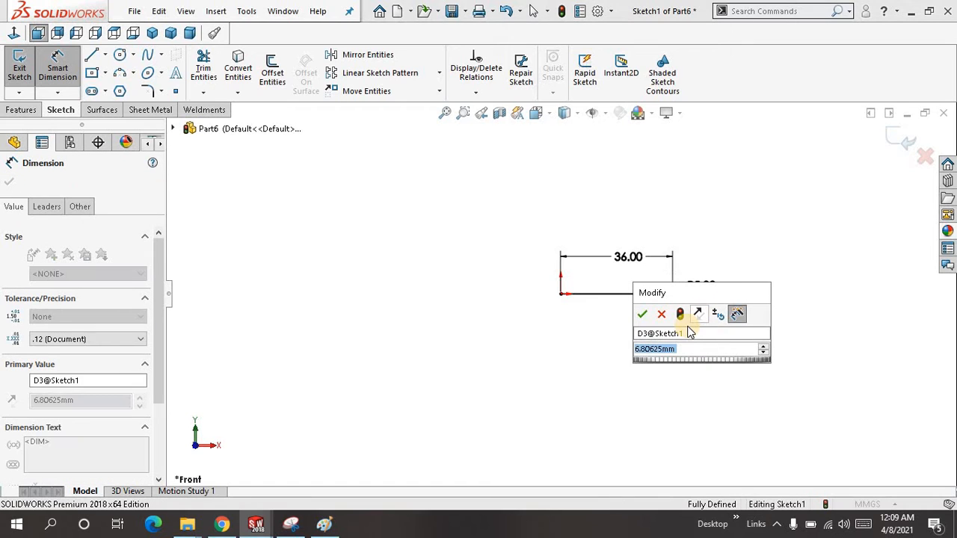
{"action": "type", "text": "2"}
{"action": "key", "text": "Return"}
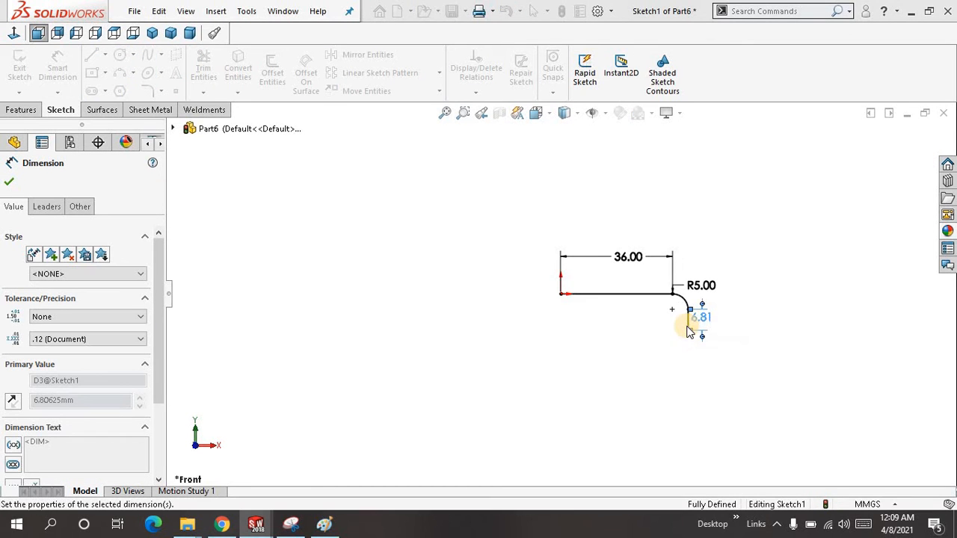
{"action": "right_click", "coordinate": [482, 238]}
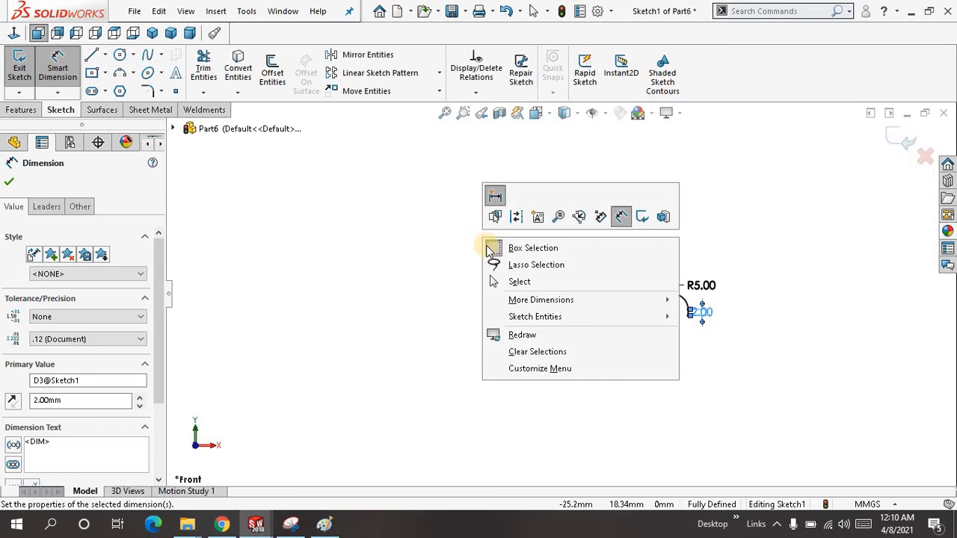
{"action": "left_click", "coordinate": [527, 281]}
{"action": "left_click", "coordinate": [901, 143]}
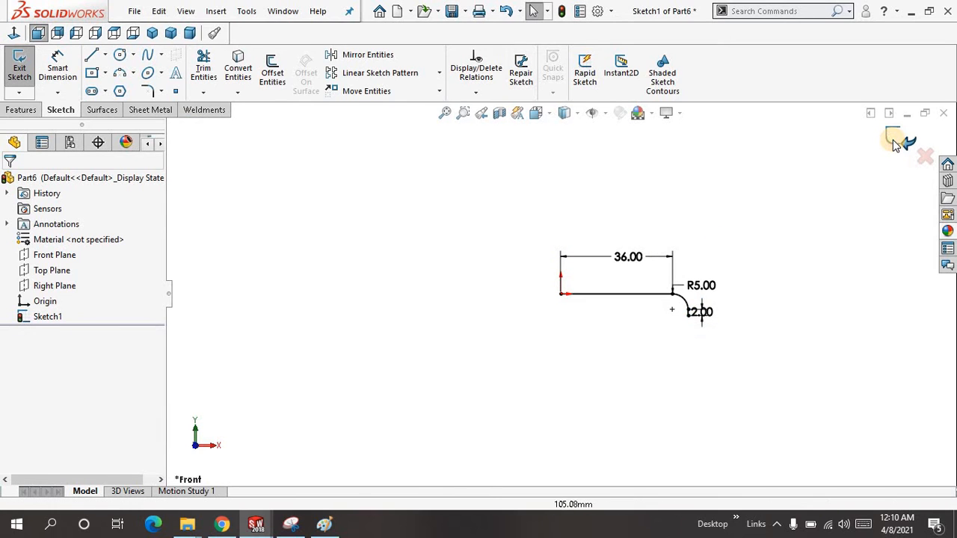
Step: Create a reference plane perpendicular to the short vertical line and coincident with its free lower endpoint
{"action": "left_click", "coordinate": [445, 114]}
{"action": "middle_click_drag", "start_coordinate": [511, 192], "coordinate": [353, 185]}
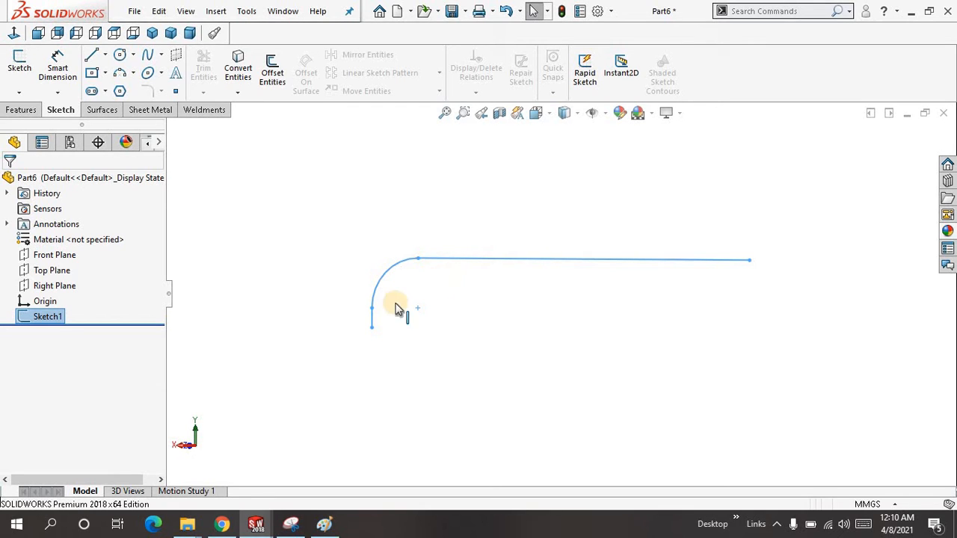
{"action": "left_click", "coordinate": [496, 262]}
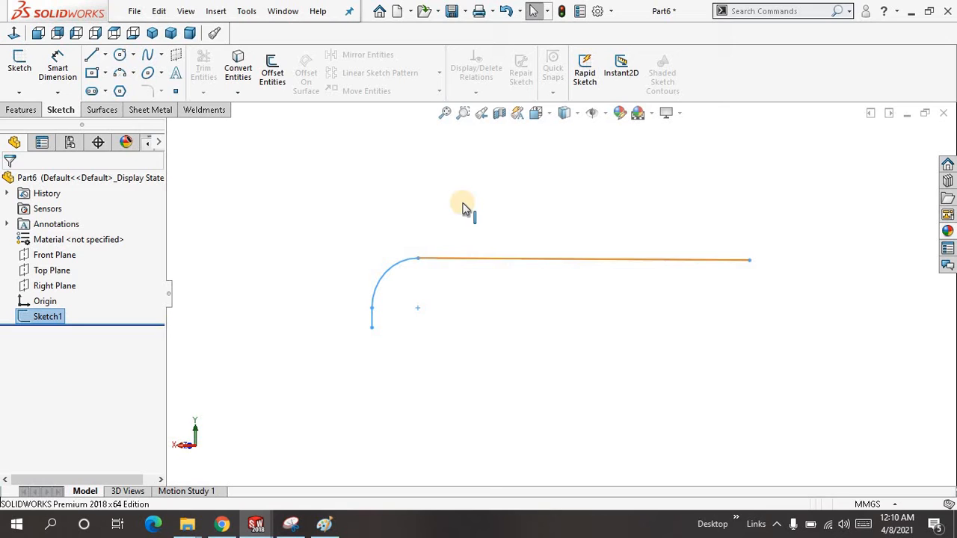
{"action": "left_click", "coordinate": [21, 111]}
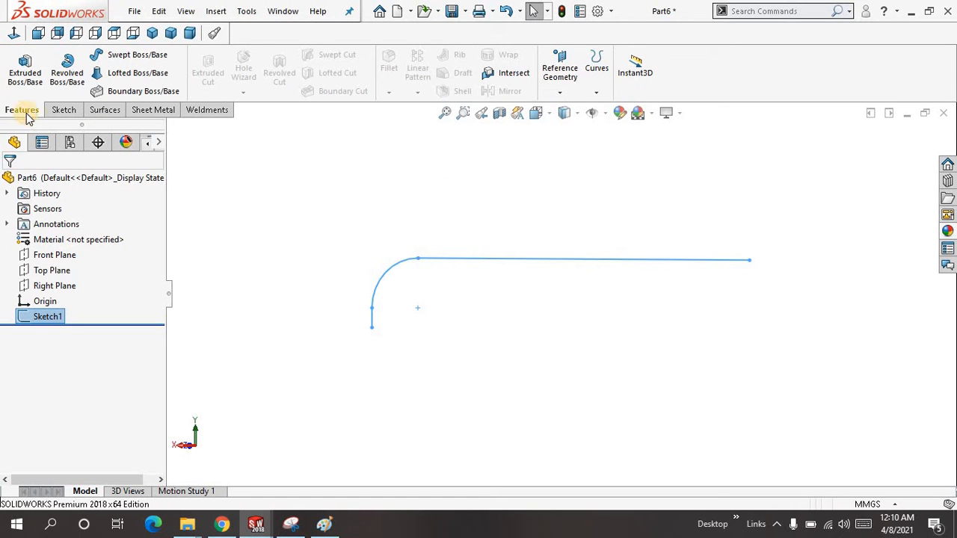
{"action": "left_click", "coordinate": [560, 93]}
{"action": "left_click", "coordinate": [569, 109]}
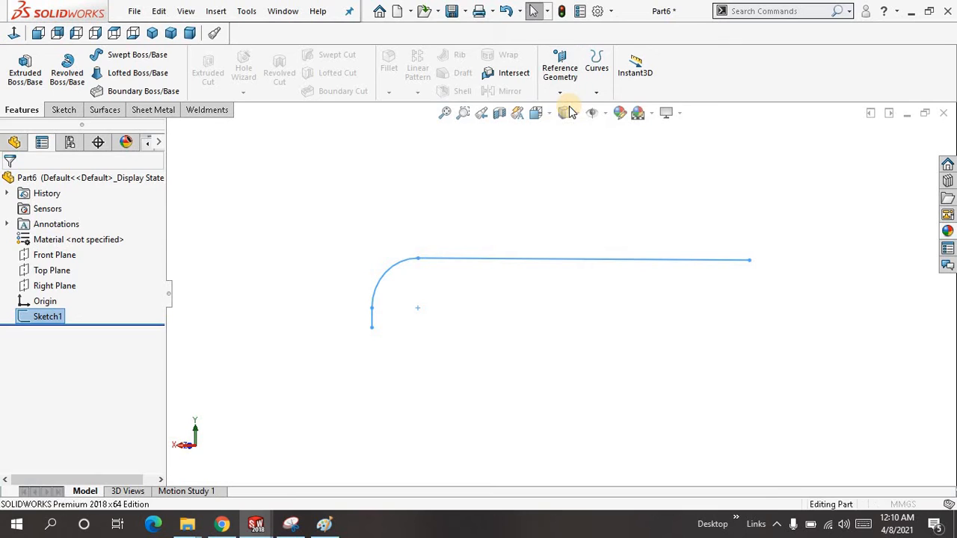
{"action": "left_click", "coordinate": [372, 318]}
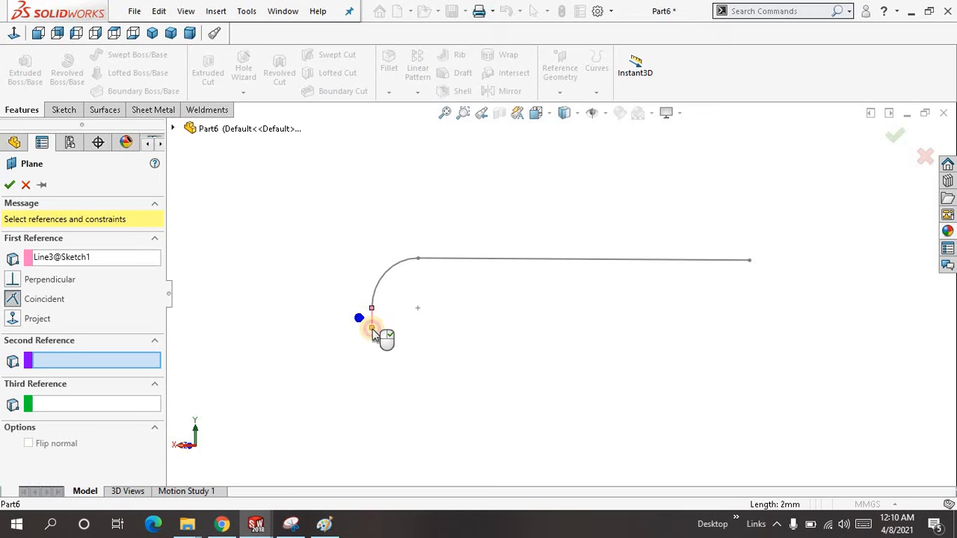
{"action": "left_click", "coordinate": [372, 328]}
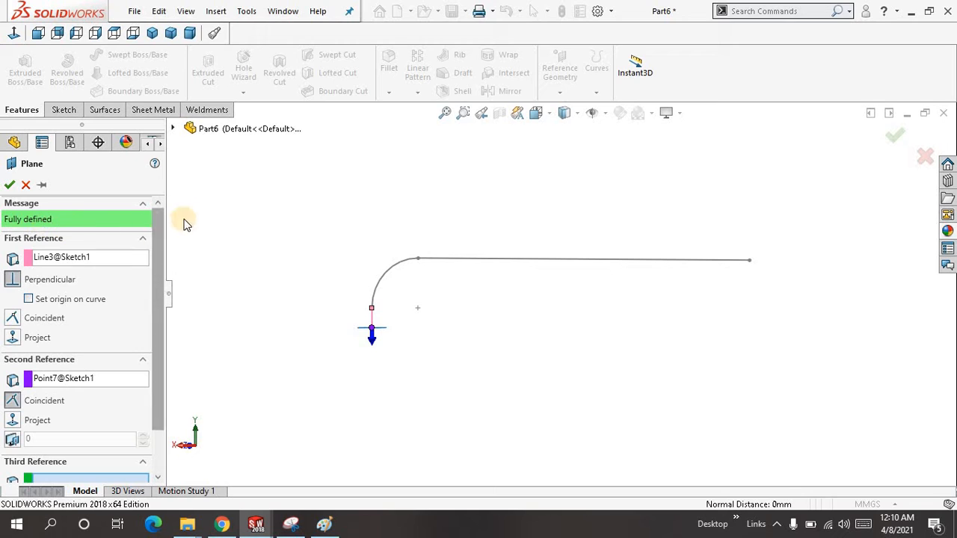
{"action": "right_click", "coordinate": [222, 202]}
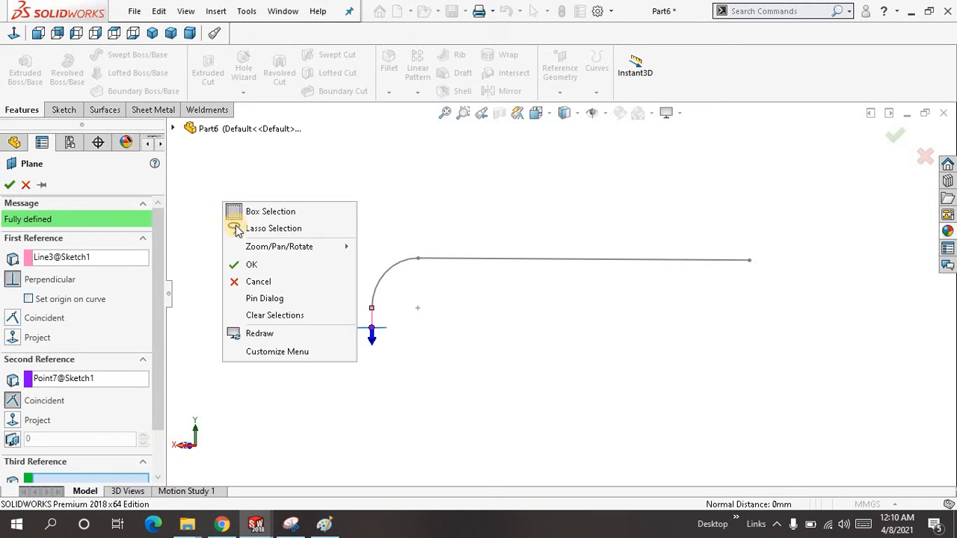
{"action": "left_click", "coordinate": [251, 265]}
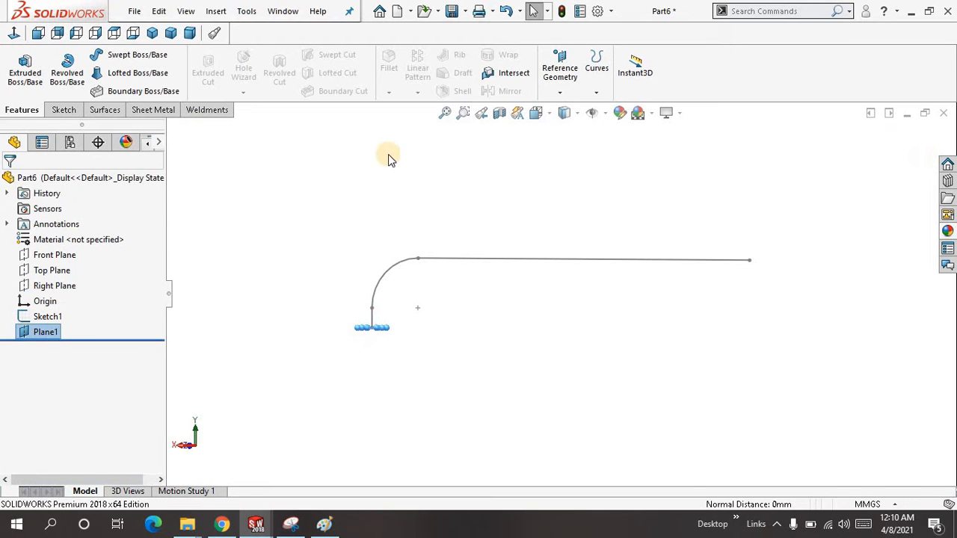
{"action": "left_click", "coordinate": [363, 212]}
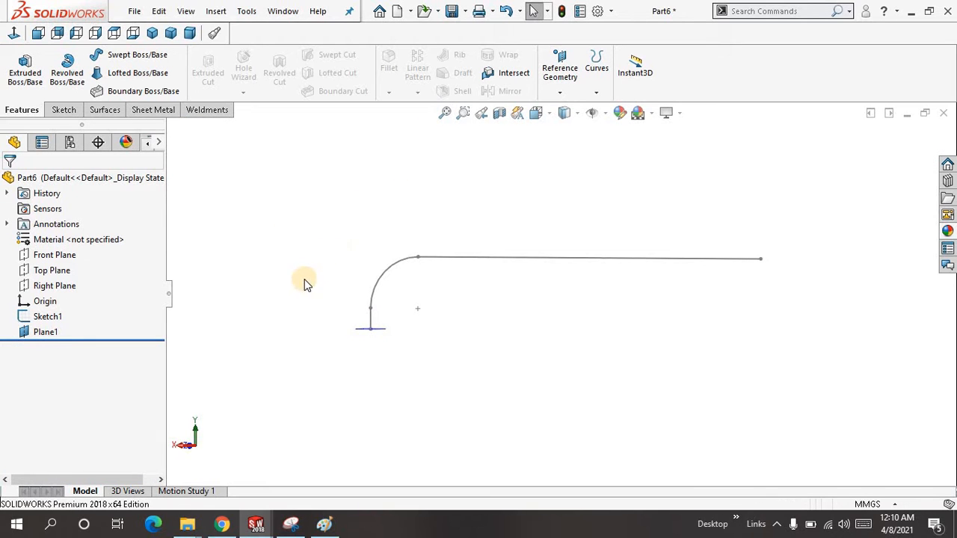
Step: Sketch a circle about 5 mm in diameter on the new reference plane, centred on the path's lower endpoint
{"action": "mouse_move", "coordinate": [305, 281]}
{"action": "middle_mouse_down"}
{"action": "mouse_move", "coordinate": [297, 179]}
{"action": "mouse_move", "coordinate": [360, 267]}
{"action": "middle_mouse_up"}
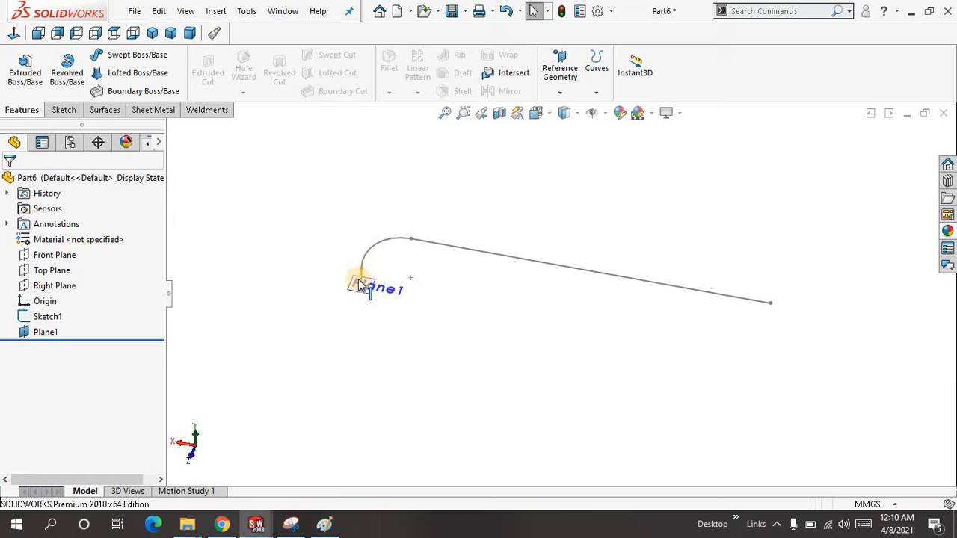
{"action": "left_click", "coordinate": [359, 284]}
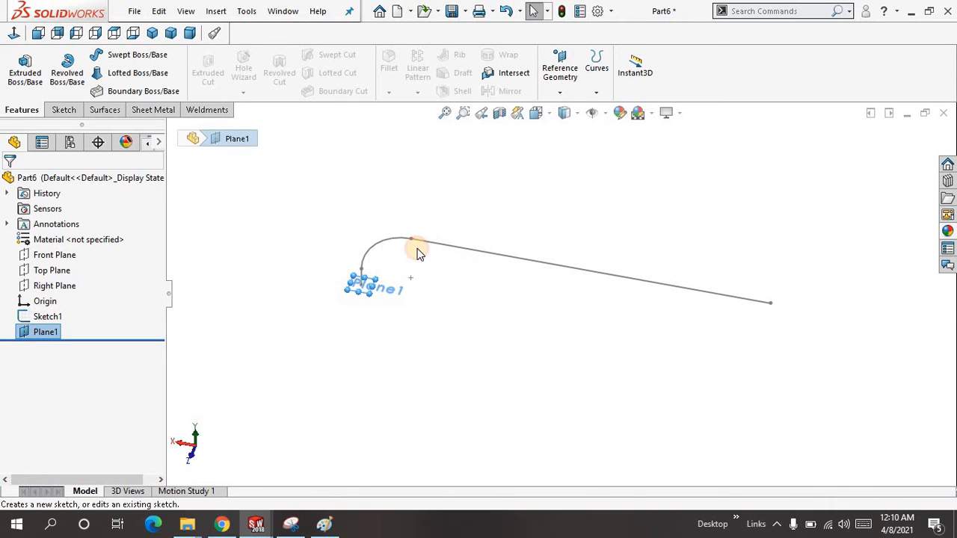
{"action": "left_click", "coordinate": [418, 254]}
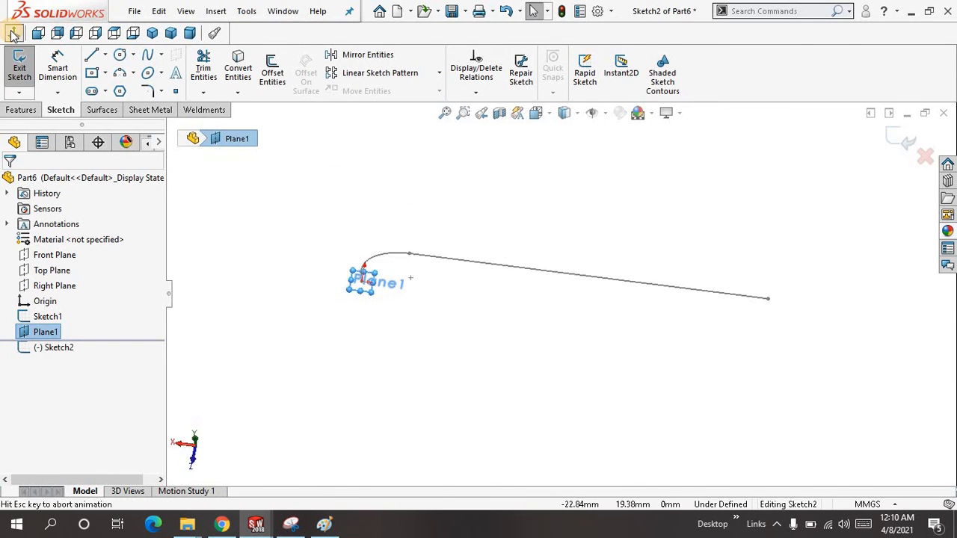
{"action": "scroll", "coordinate": [374, 293], "scroll_direction": "down", "scroll_amount": 4}
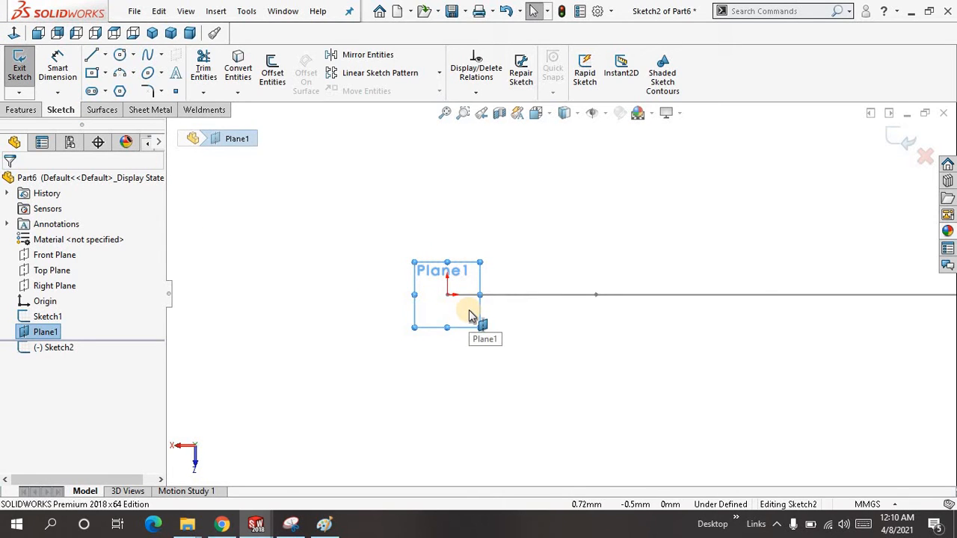
{"action": "left_click", "coordinate": [120, 57]}
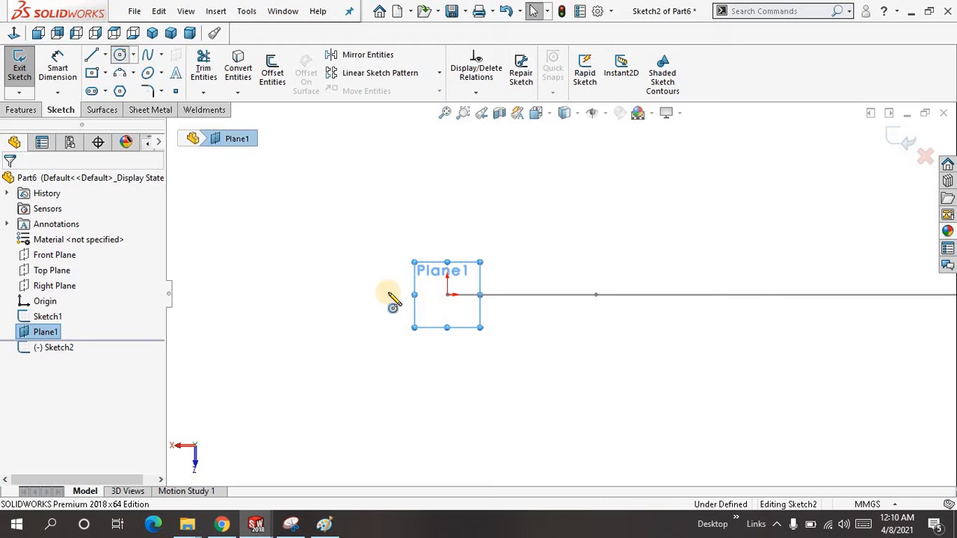
{"action": "left_click", "coordinate": [447, 294]}
{"action": "left_click", "coordinate": [384, 252]}
{"action": "right_click", "coordinate": [343, 236]}
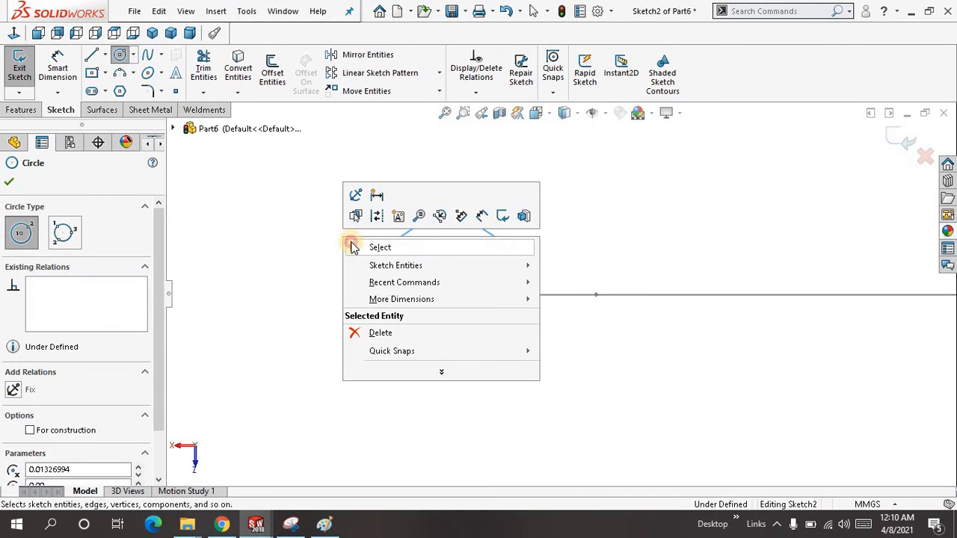
{"action": "left_click", "coordinate": [353, 248]}
Step: Dimension the circle's diameter to 5 mm and exit the sketch
{"action": "right_click_drag", "start_coordinate": [352, 278], "coordinate": [352, 181]}
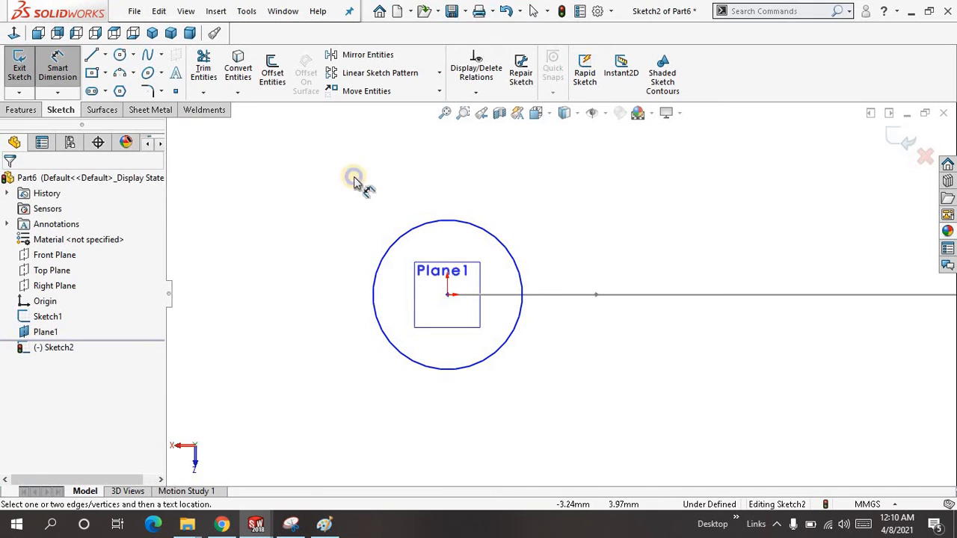
{"action": "left_click", "coordinate": [420, 231]}
{"action": "left_click", "coordinate": [331, 294]}
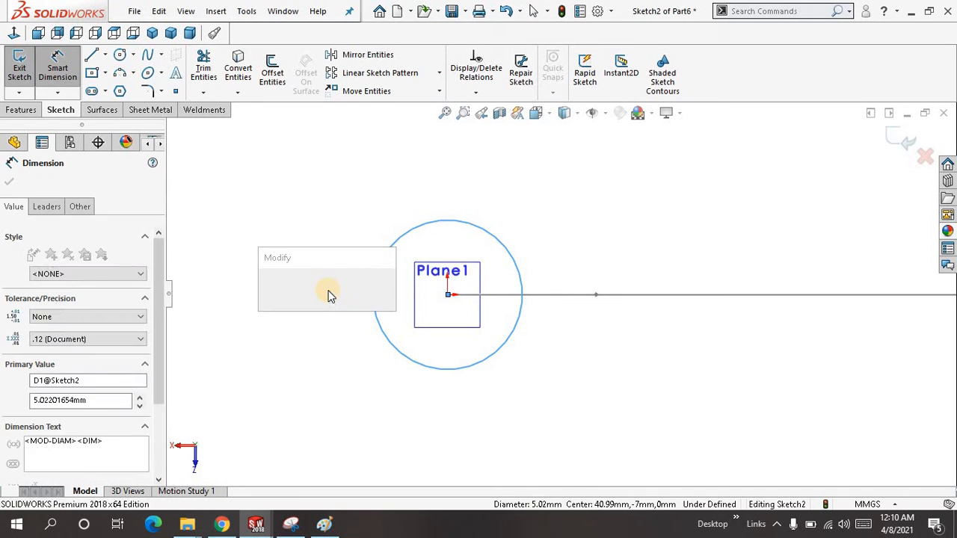
{"action": "type", "text": "5"}
{"action": "key", "text": "Return"}
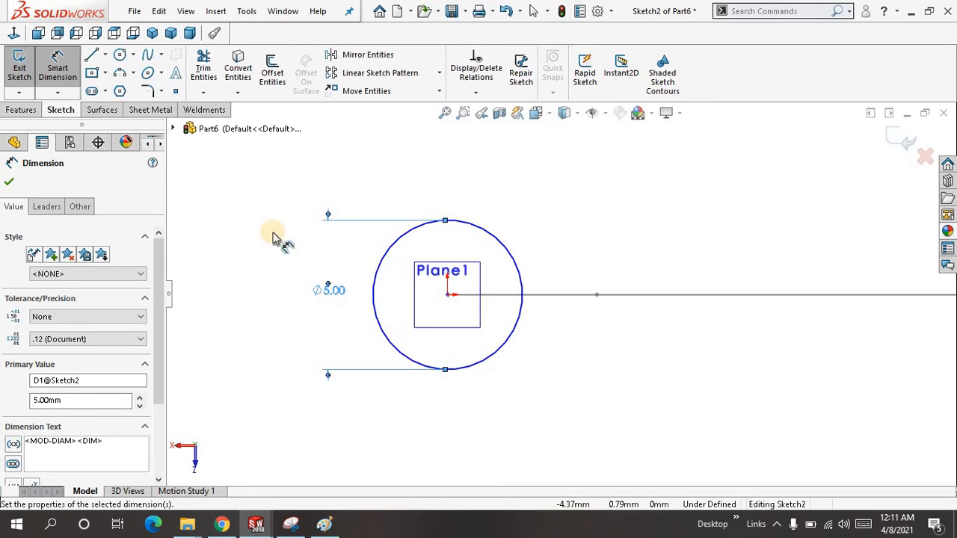
{"action": "right_click", "coordinate": [257, 215]}
{"action": "left_click", "coordinate": [283, 254]}
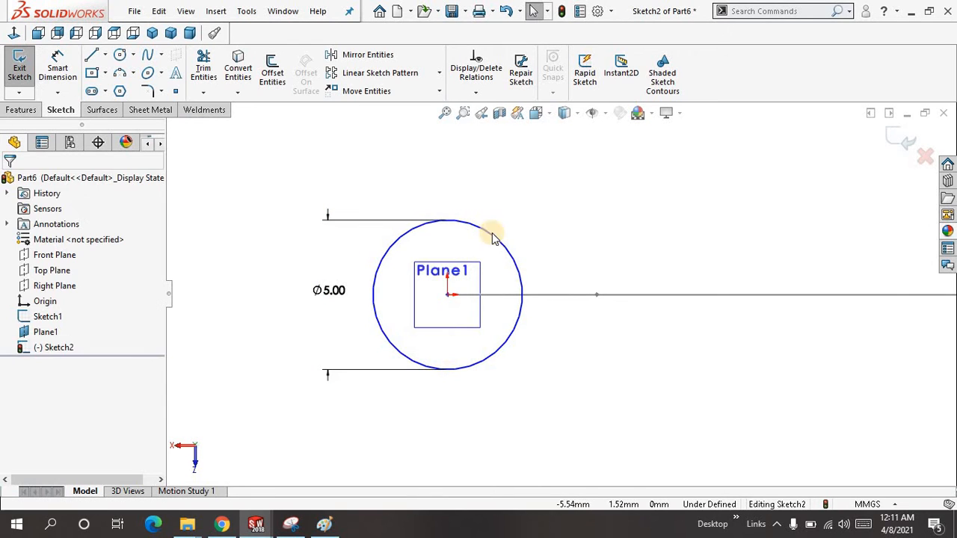
{"action": "left_click", "coordinate": [443, 118]}
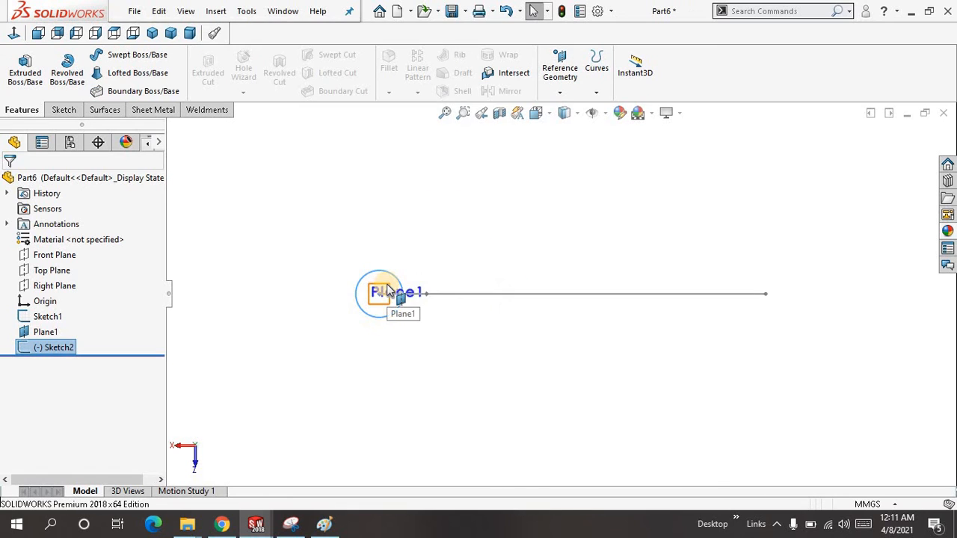
Step: Hide the reference plane at the path's lower end
{"action": "left_click", "coordinate": [388, 291]}
{"action": "left_click", "coordinate": [463, 238]}
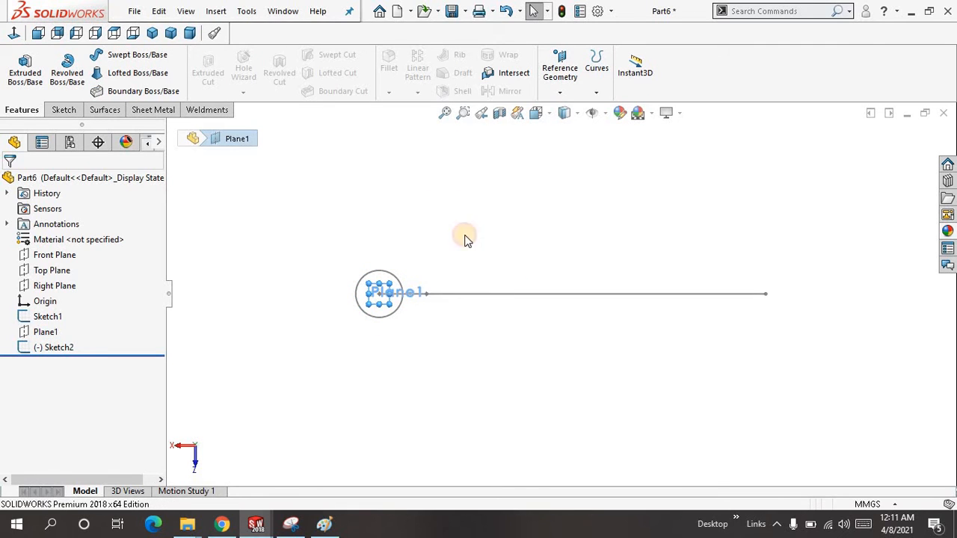
{"action": "middle_click_drag", "start_coordinate": [506, 258], "coordinate": [505, 337]}
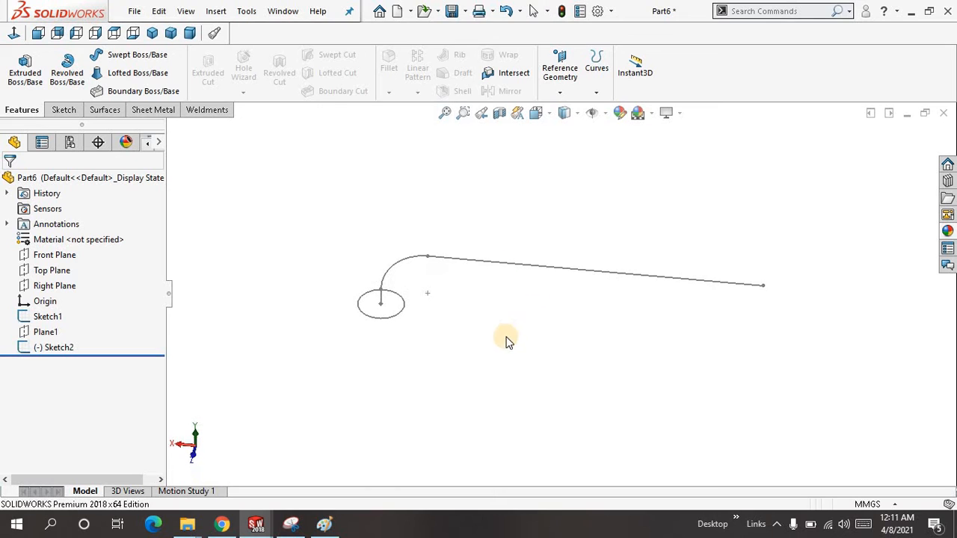
Step: Create a swept boss using the circle as the profile and the bent line as the path
{"action": "left_click", "coordinate": [124, 59]}
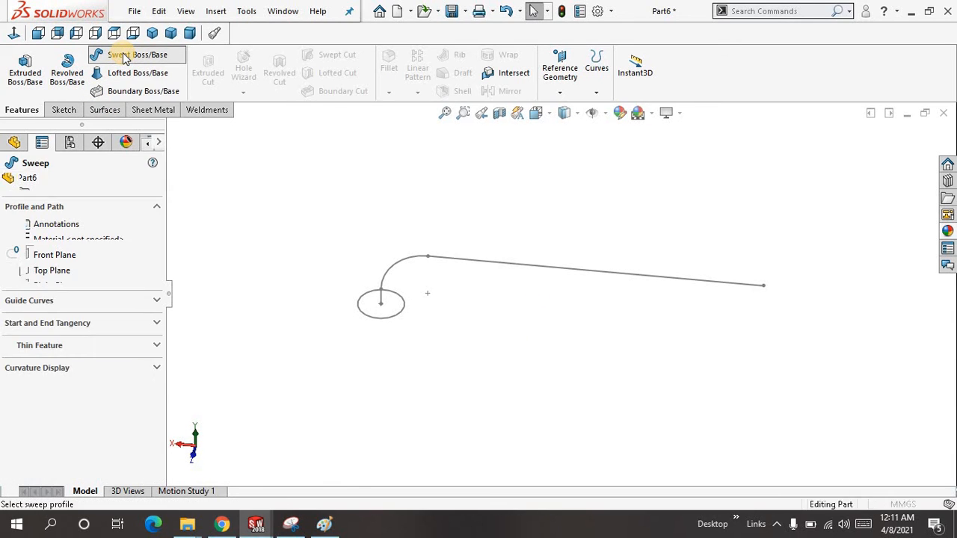
{"action": "left_click", "coordinate": [370, 300]}
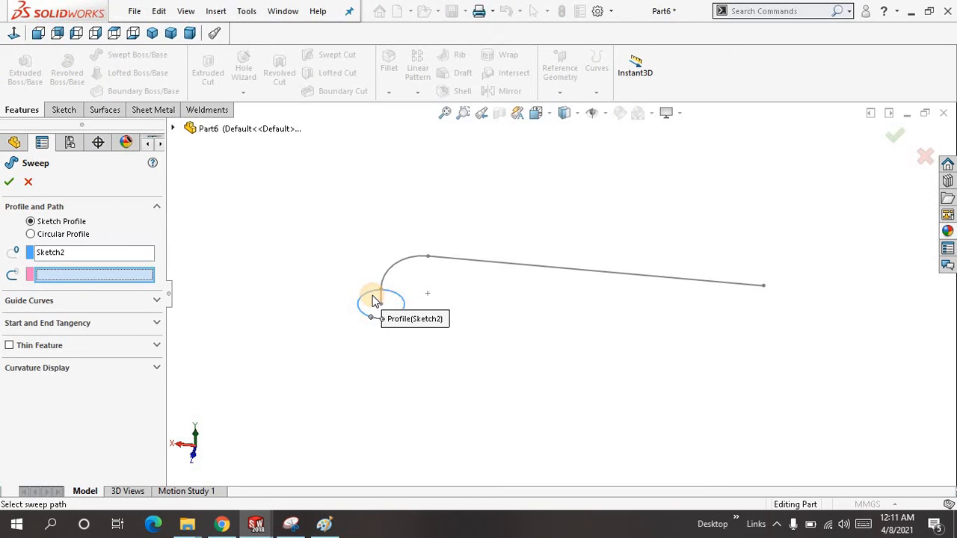
{"action": "left_click", "coordinate": [466, 266]}
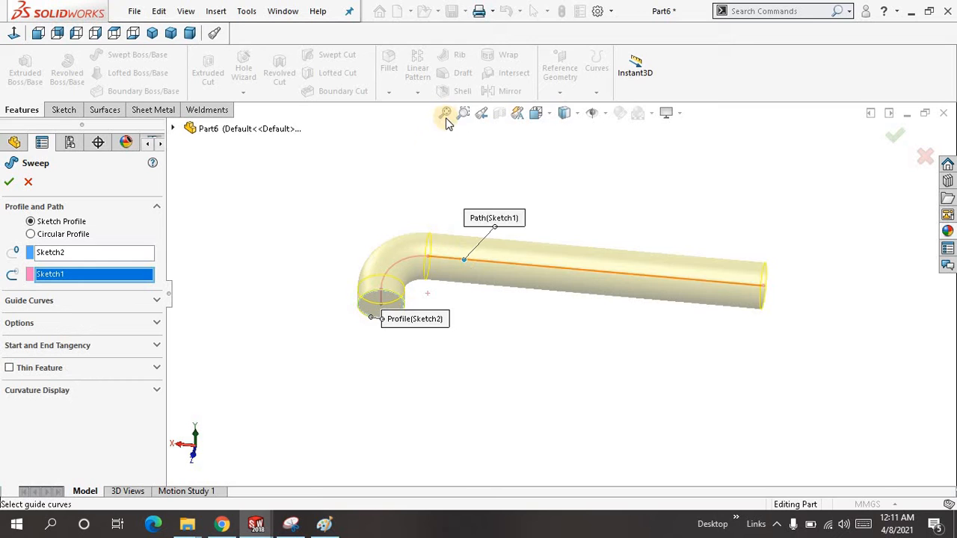
{"action": "key", "text": "ctrl+8"}
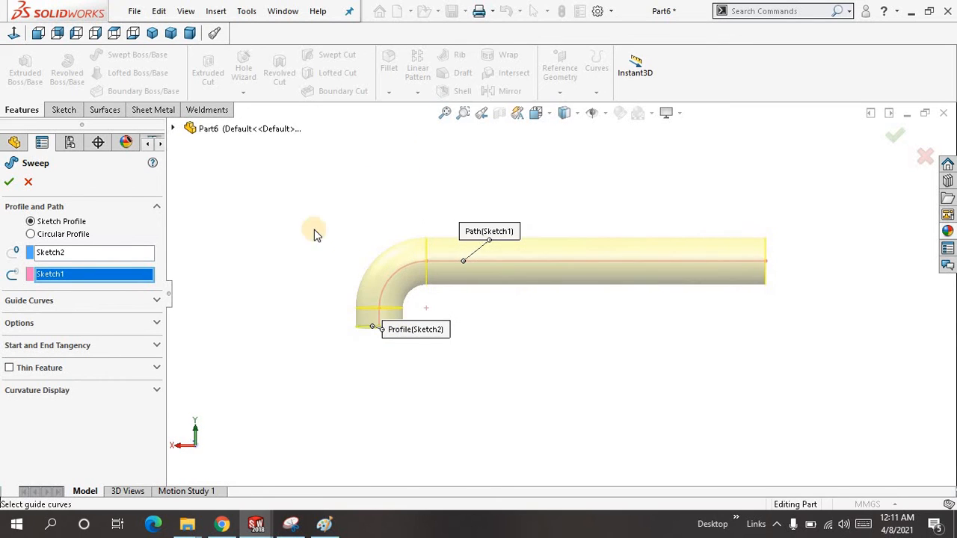
{"action": "right_click", "coordinate": [283, 196]}
{"action": "left_click", "coordinate": [306, 305]}
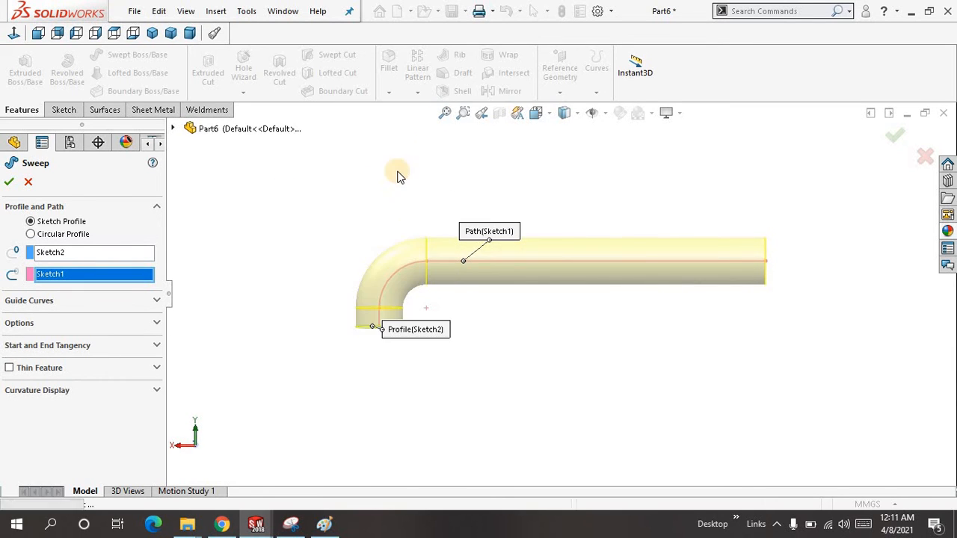
Step: Sketch a closed tapered half-profile on the Front Plane below the short end's centre, about 5.2 mm wide above, 2.6 mm below and 8.9 mm high
{"action": "left_click", "coordinate": [445, 113]}
{"action": "middle_click_drag", "start_coordinate": [294, 252], "coordinate": [458, 239]}
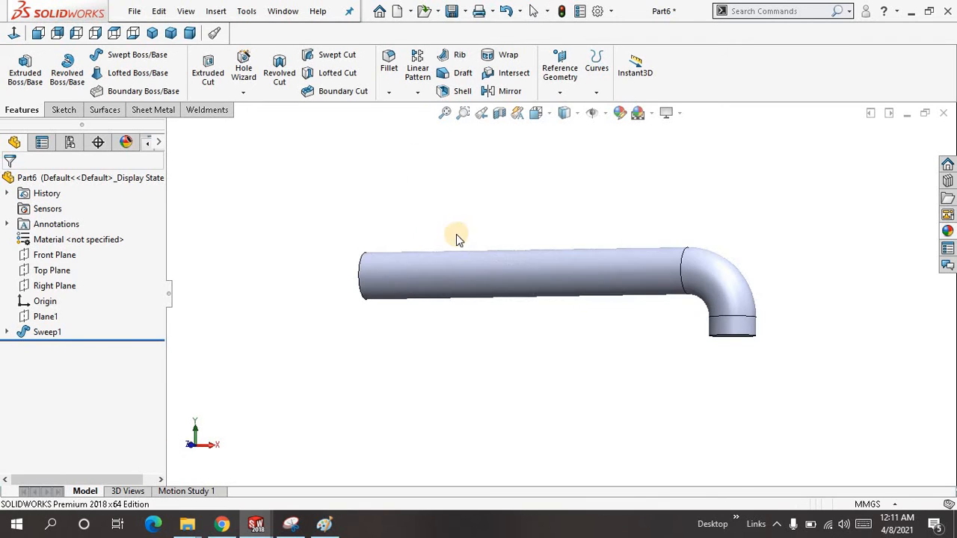
{"action": "left_click", "coordinate": [53, 258]}
{"action": "left_click", "coordinate": [64, 249]}
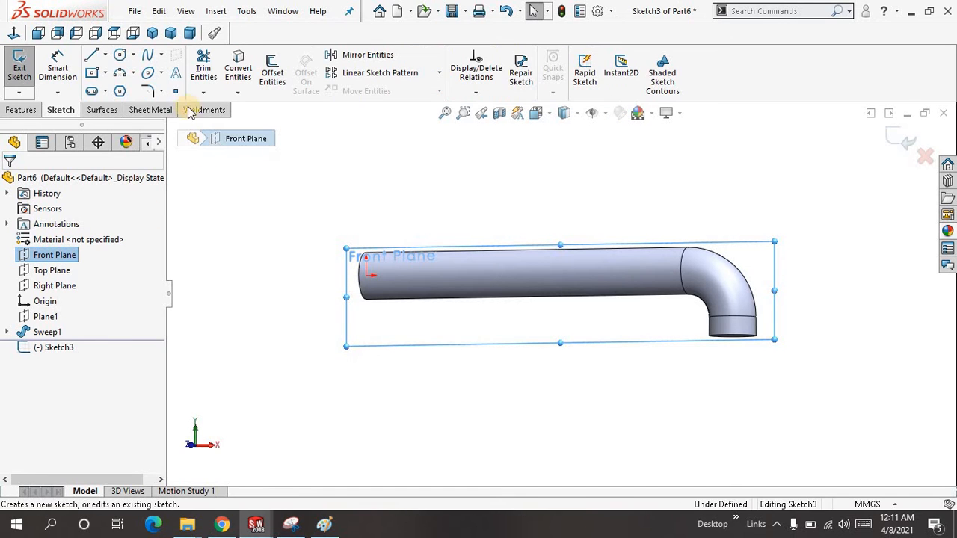
{"action": "left_click", "coordinate": [38, 33]}
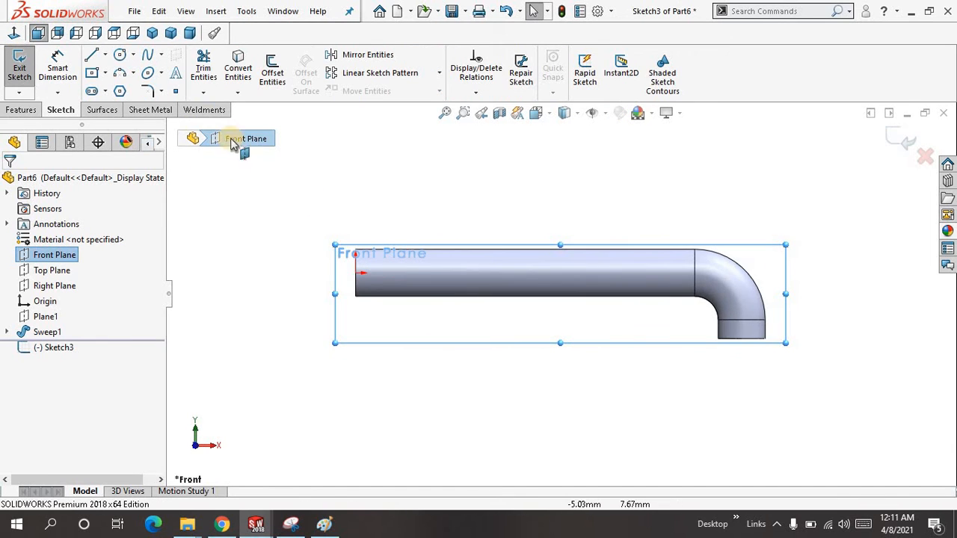
{"action": "left_click", "coordinate": [91, 55]}
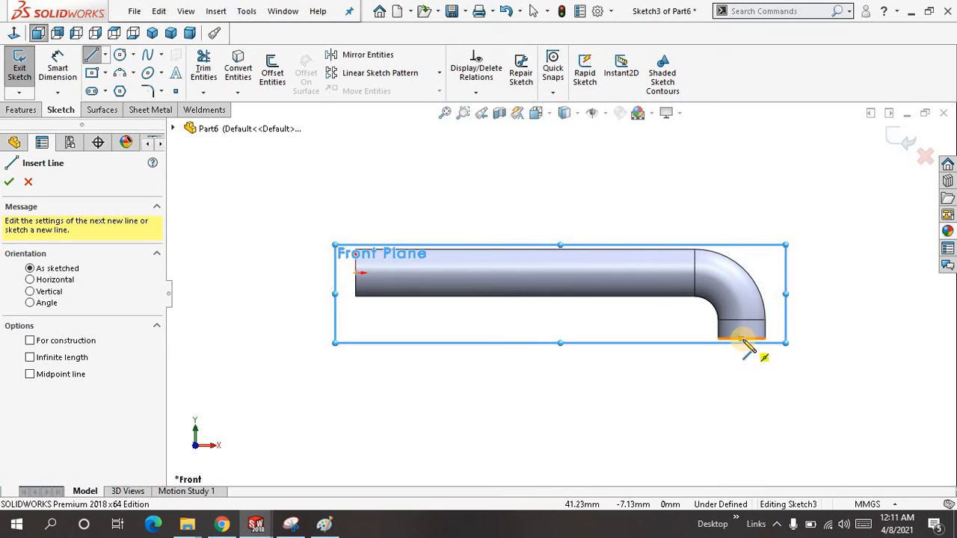
{"action": "left_click", "coordinate": [765, 339]}
{"action": "left_click", "coordinate": [791, 339]}
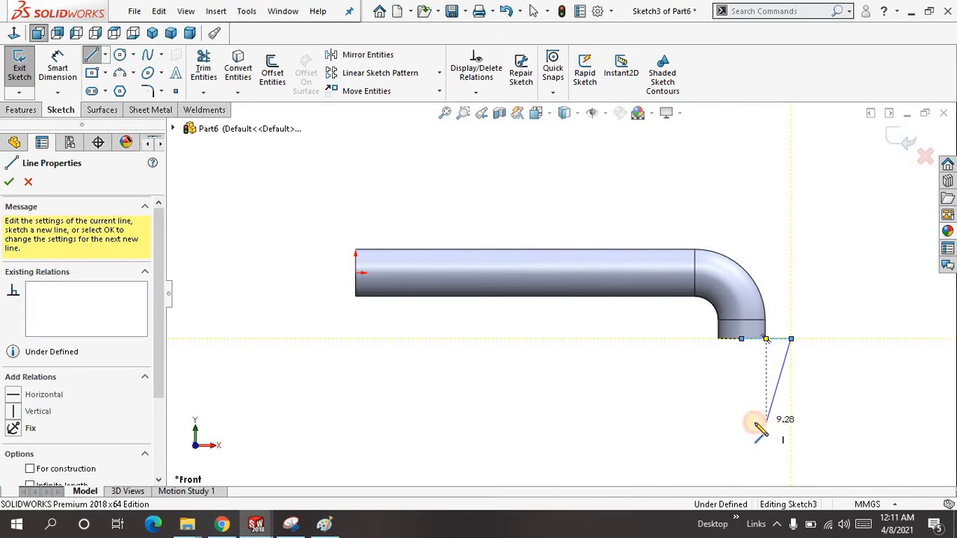
{"action": "left_click", "coordinate": [765, 422]}
{"action": "left_click", "coordinate": [741, 422]}
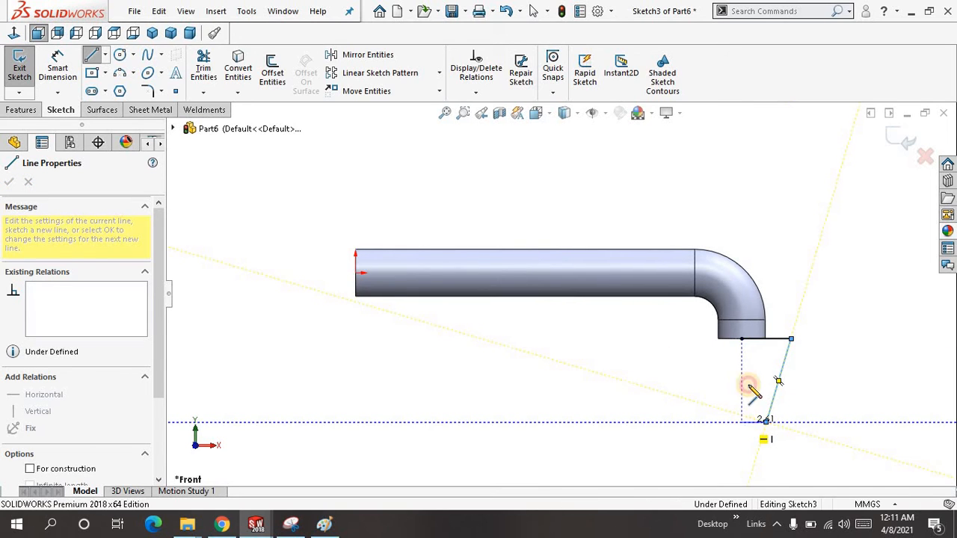
{"action": "left_click", "coordinate": [741, 339]}
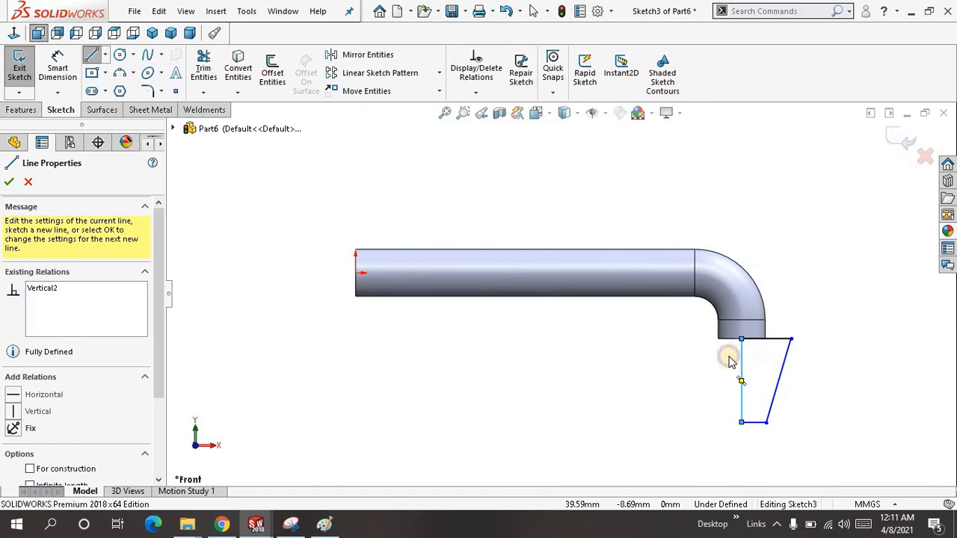
{"action": "right_click", "coordinate": [727, 353]}
{"action": "key", "text": "Escape"}
{"action": "right_click", "coordinate": [726, 362]}
{"action": "left_click", "coordinate": [737, 367]}
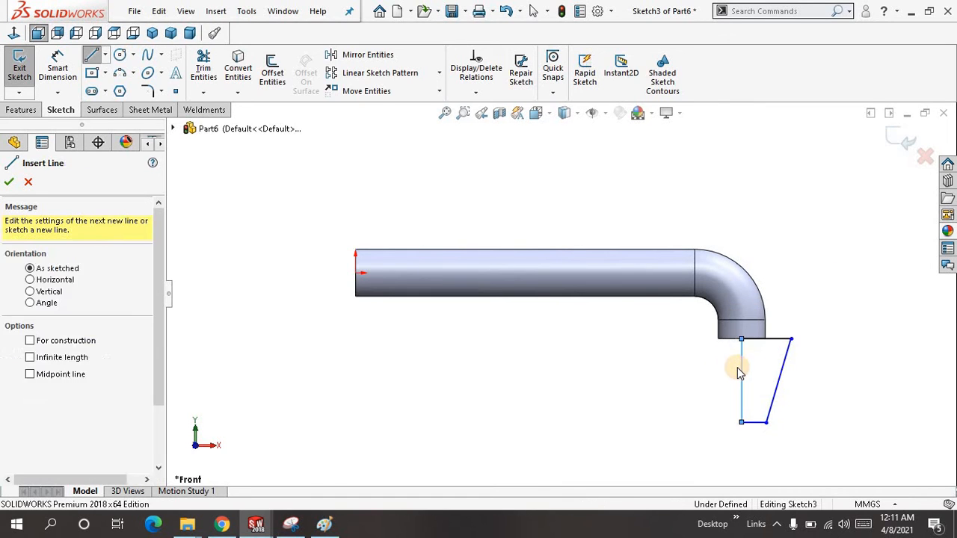
Step: Dimension the tapered profile's upper horizontal line to 4 mm and its vertical line to 8 mm
{"action": "right_click_drag", "start_coordinate": [648, 340], "coordinate": [647, 310]}
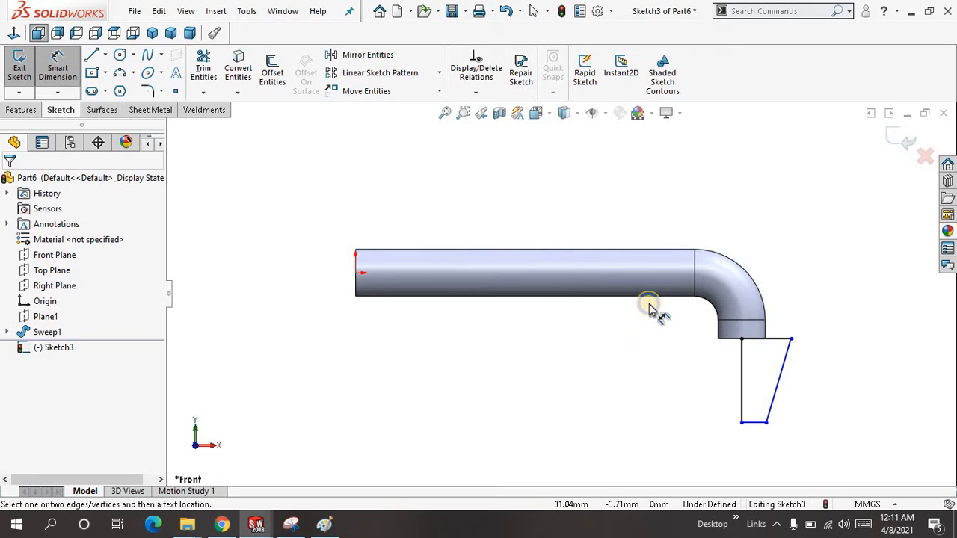
{"action": "left_click", "coordinate": [774, 351]}
{"action": "left_click", "coordinate": [766, 351]}
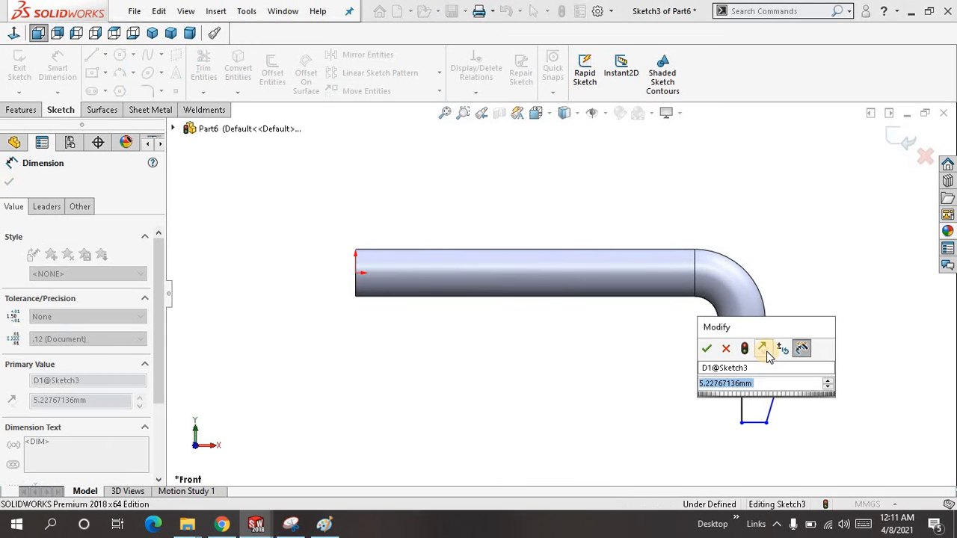
{"action": "type", "text": "4"}
{"action": "key", "text": "Return"}
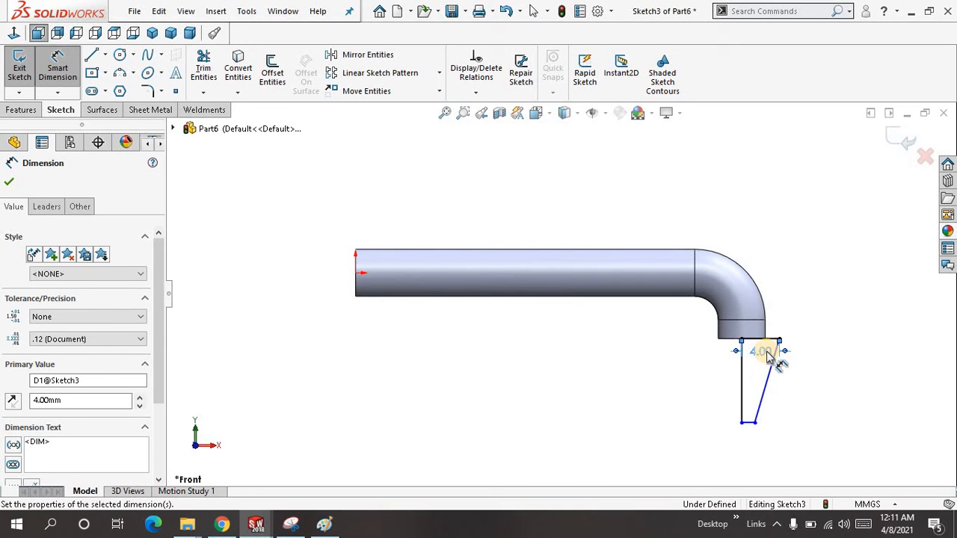
{"action": "left_click", "coordinate": [731, 385]}
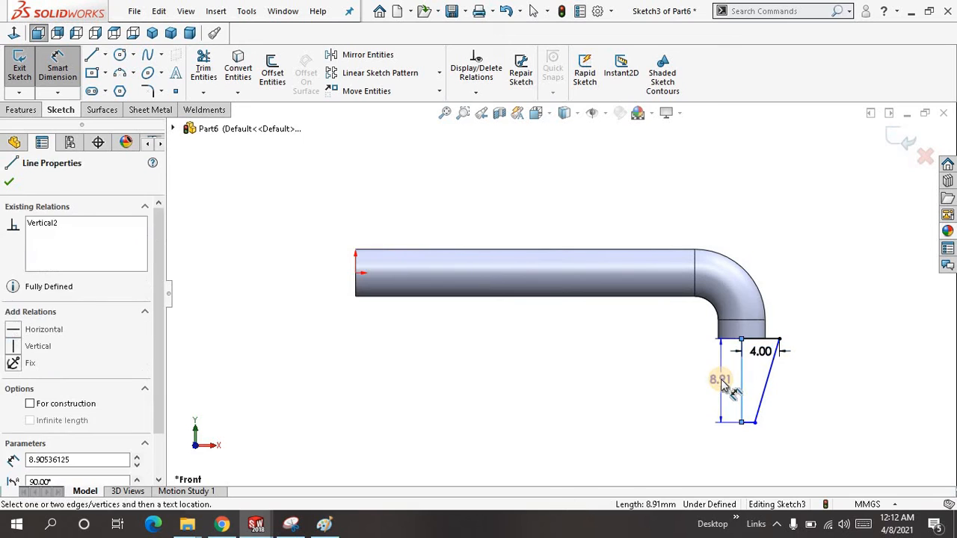
{"action": "left_click", "coordinate": [721, 387]}
{"action": "type", "text": "8.00mm"}
{"action": "key", "text": "Return"}
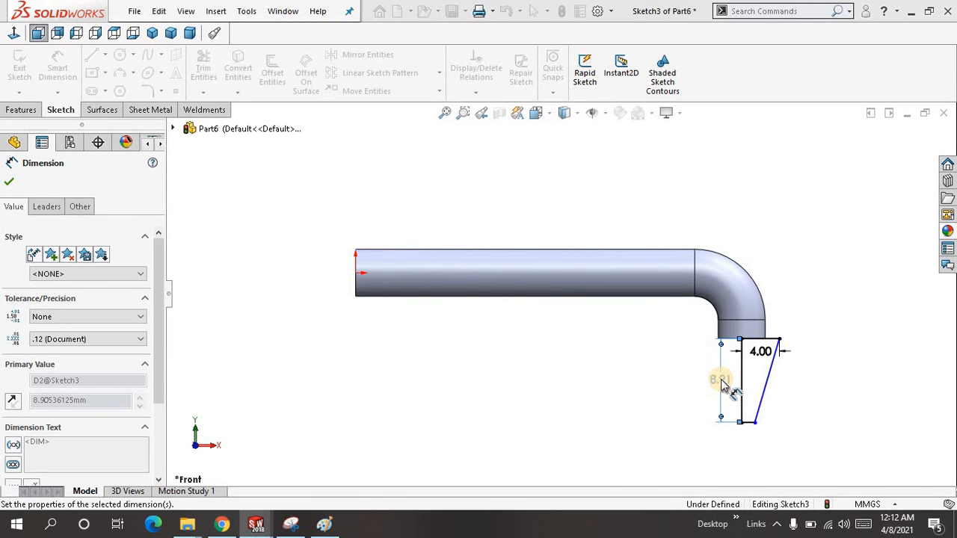
Step: Dimension the tapered profile's lower horizontal line to 1.5 mm and exit the sketch
{"action": "left_click", "coordinate": [752, 422]}
{"action": "left_click", "coordinate": [751, 432]}
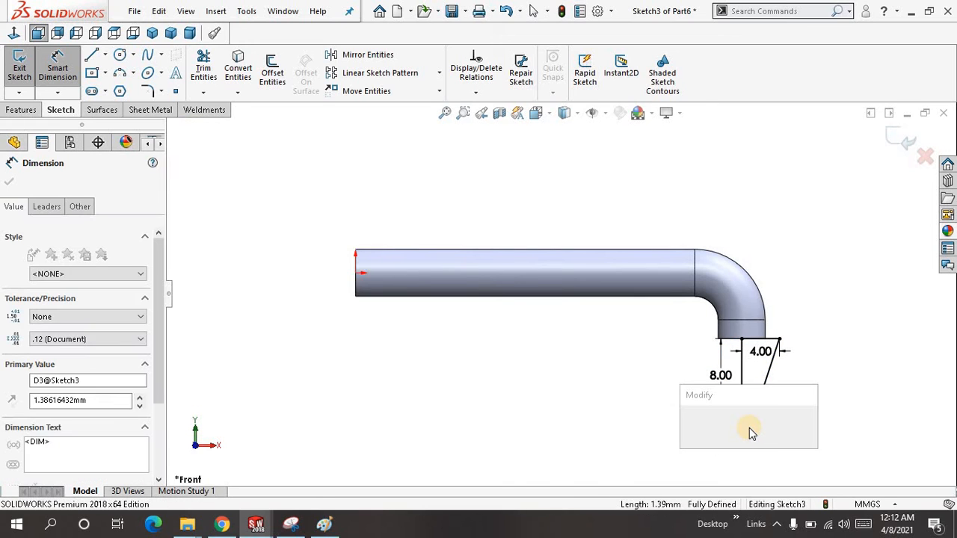
{"action": "type", "text": "1.5"}
{"action": "key", "text": "Return"}
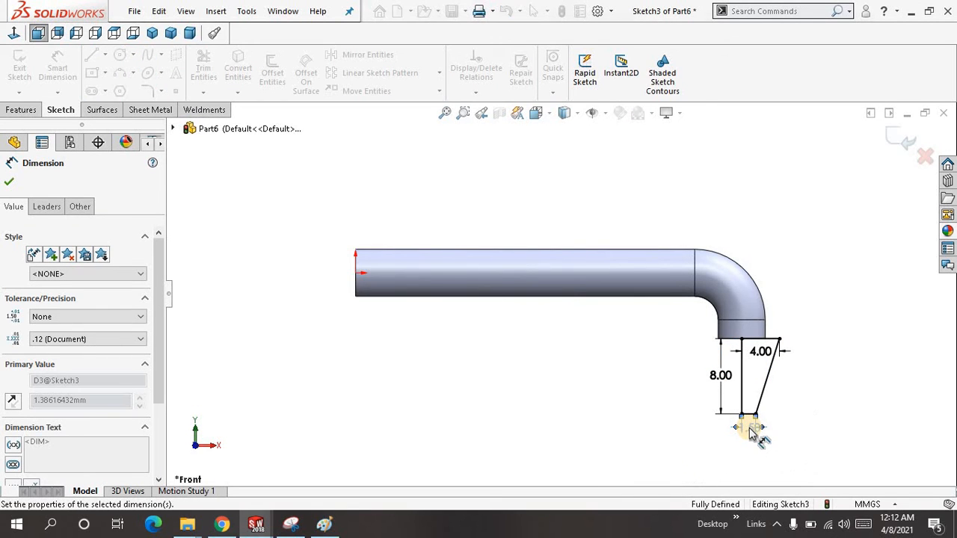
{"action": "right_click", "coordinate": [795, 271]}
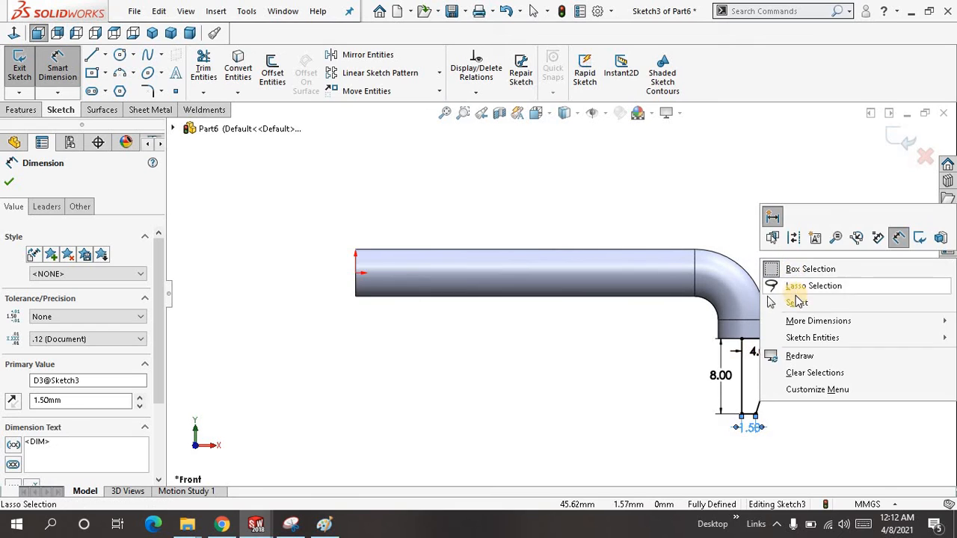
{"action": "left_click", "coordinate": [890, 220]}
{"action": "left_click", "coordinate": [901, 146]}
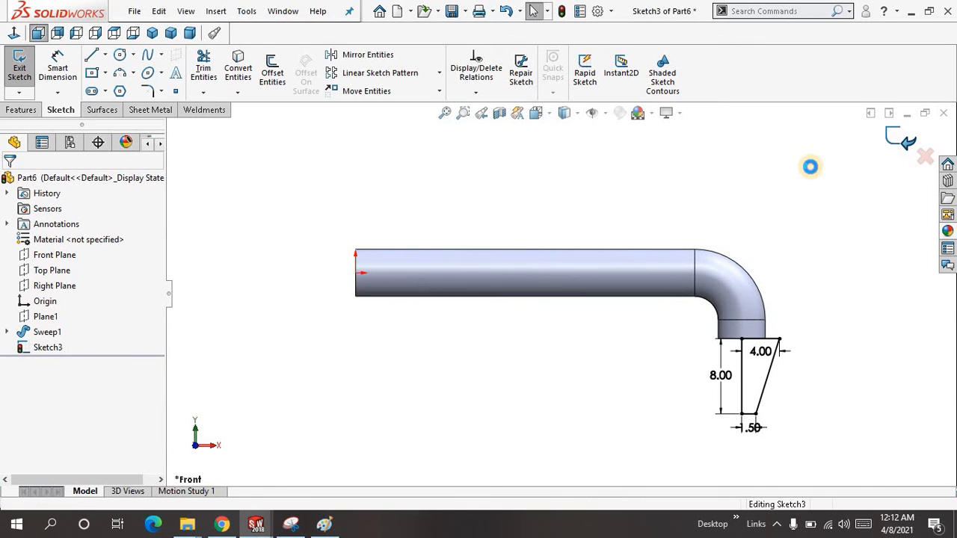
Step: Revolve the tapered profile 360 degrees about its vertical line to form the solid conical tip, merged with the rod
{"action": "left_click", "coordinate": [443, 119]}
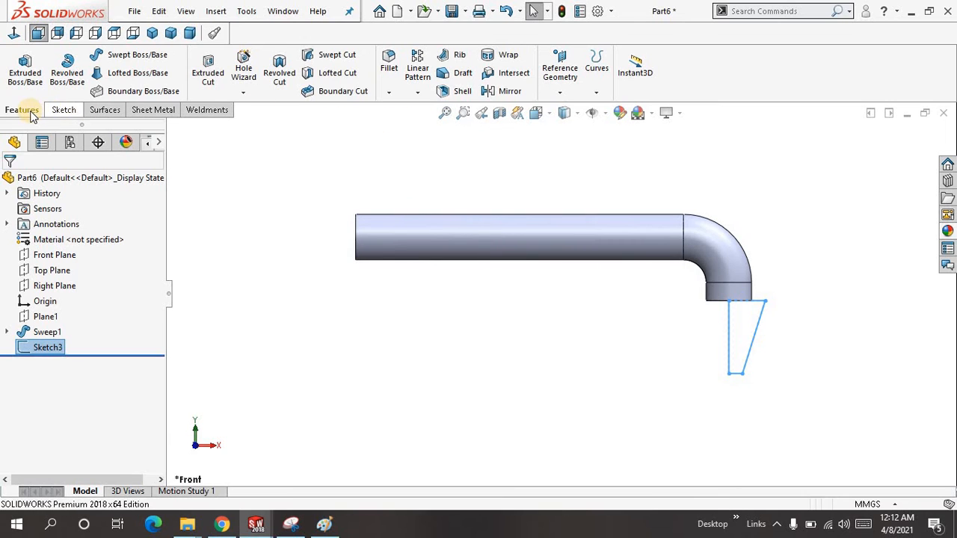
{"action": "left_click", "coordinate": [67, 69]}
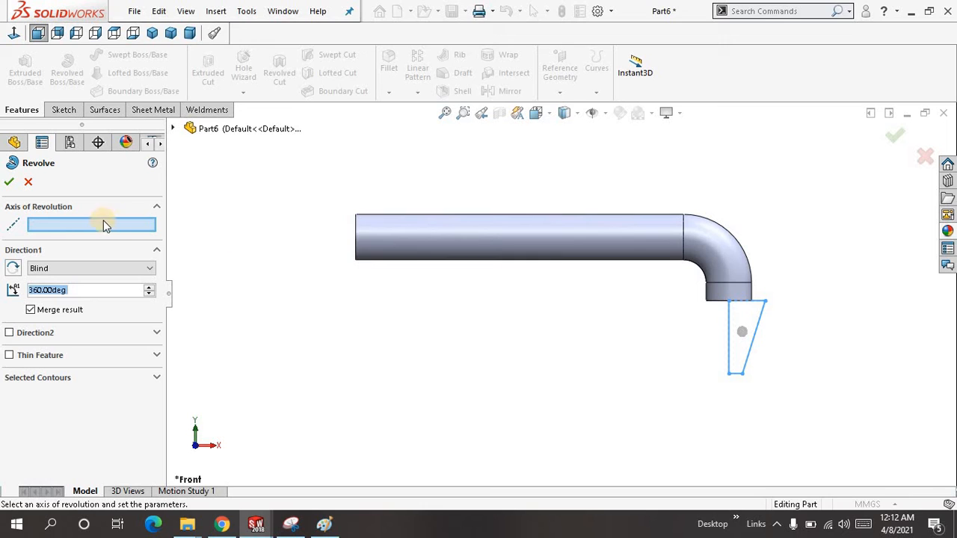
{"action": "left_click", "coordinate": [728, 334]}
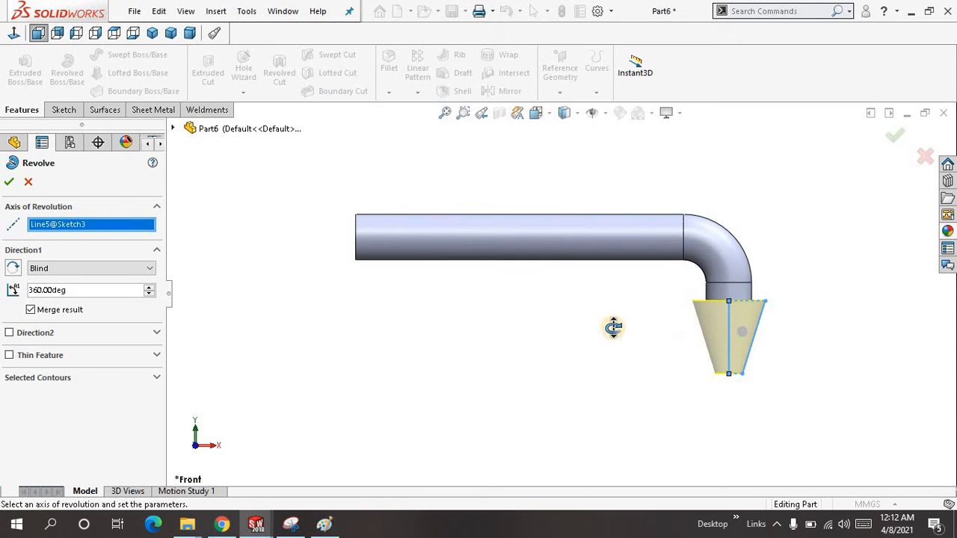
{"action": "mouse_move", "coordinate": [614, 322]}
{"action": "middle_mouse_down"}
{"action": "mouse_move", "coordinate": [602, 396]}
{"action": "mouse_move", "coordinate": [542, 356]}
{"action": "middle_mouse_up"}
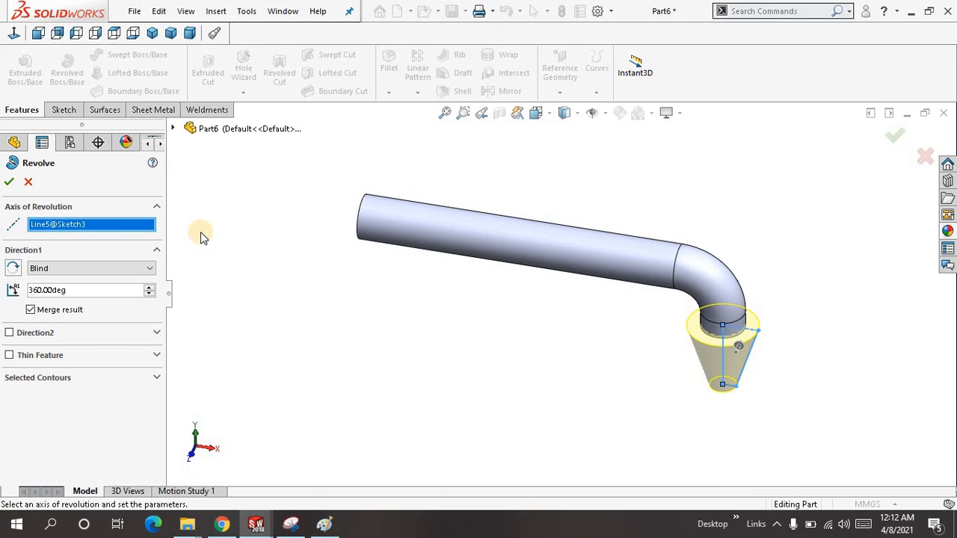
{"action": "left_click_drag", "start_coordinate": [75, 290], "coordinate": [51, 290]}
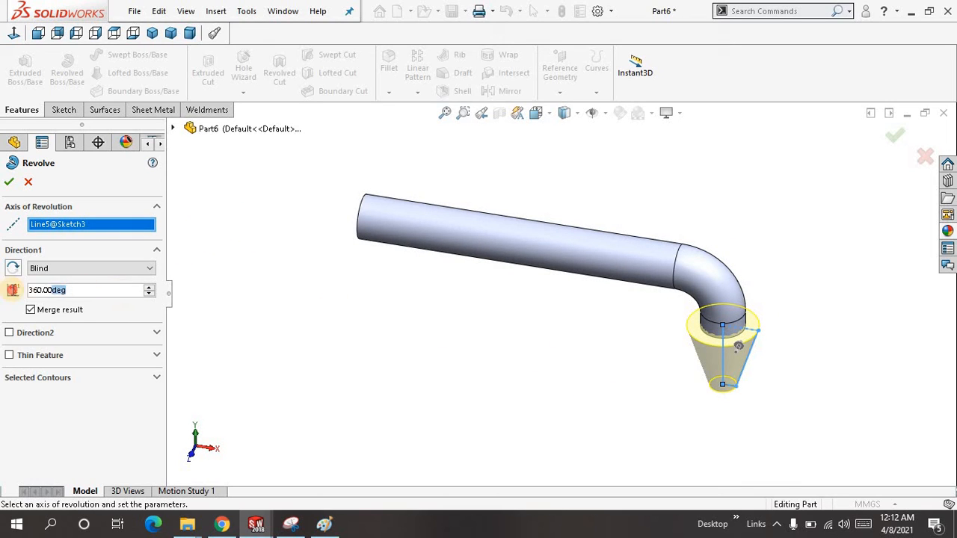
{"action": "right_click", "coordinate": [252, 207]}
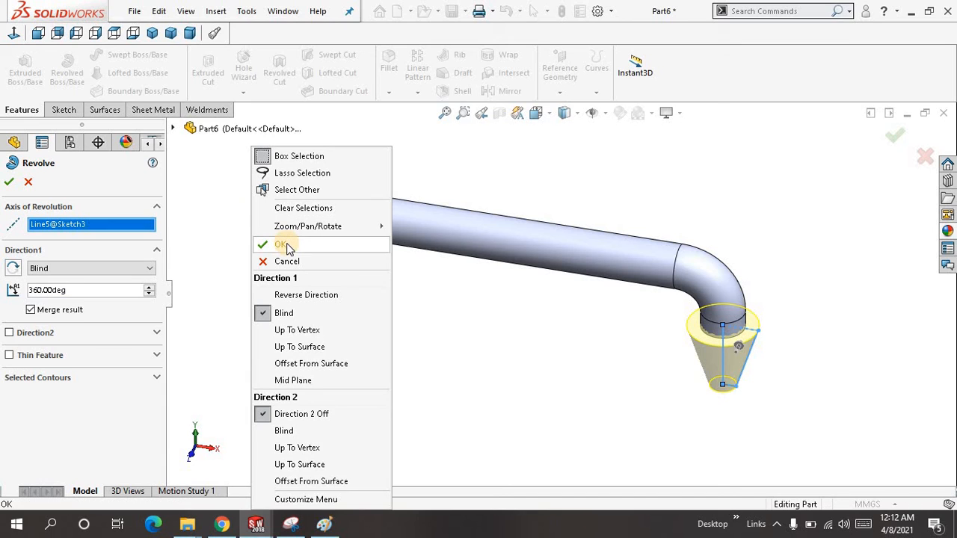
{"action": "left_click", "coordinate": [284, 244]}
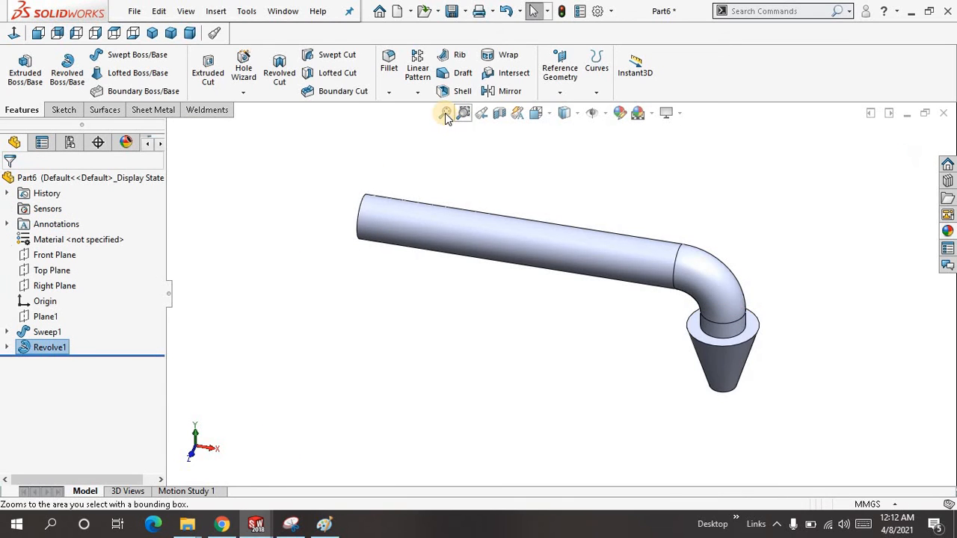
Step: Fillet the edge between rod and cone and the cone's upper and lower outer edges with a 0.5 mm radius
{"action": "middle_click_drag", "start_coordinate": [538, 186], "coordinate": [479, 160]}
{"action": "left_click", "coordinate": [388, 67]}
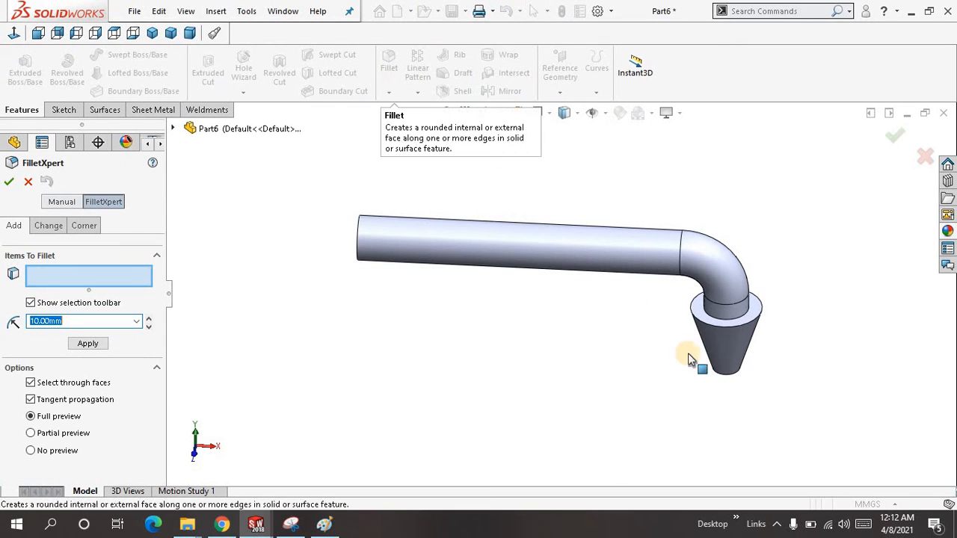
{"action": "left_click", "coordinate": [740, 320]}
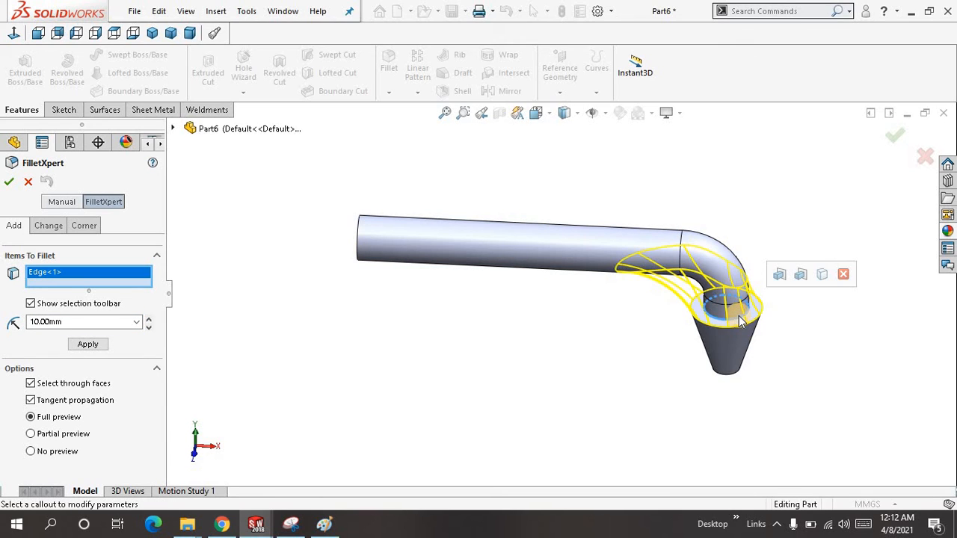
{"action": "double_click", "coordinate": [47, 322]}
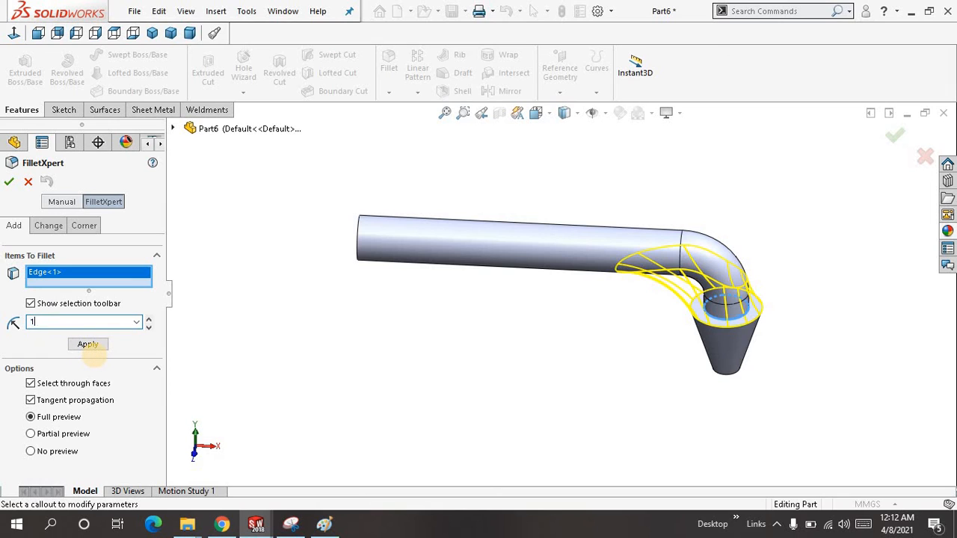
{"action": "key", "text": "Return"}
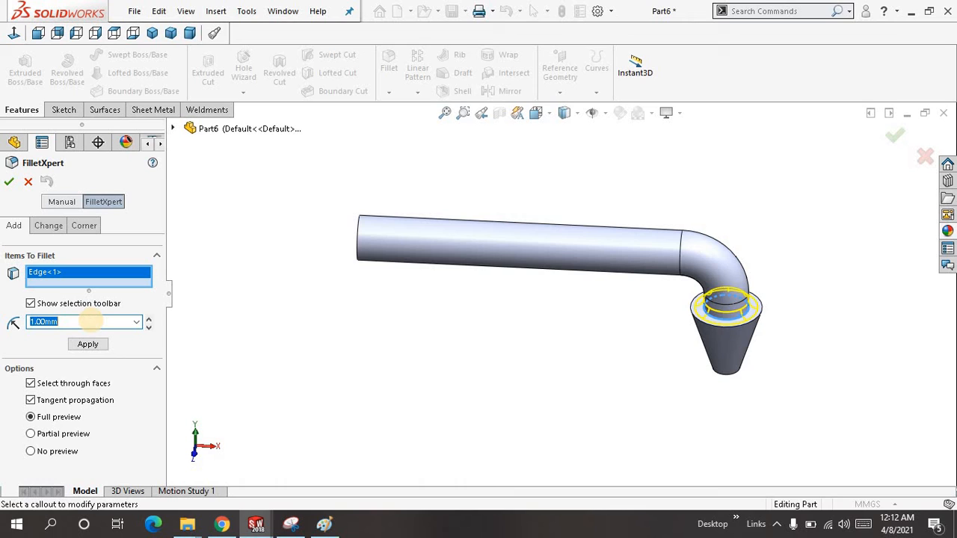
{"action": "type", "text": ".5"}
{"action": "key", "text": "Return"}
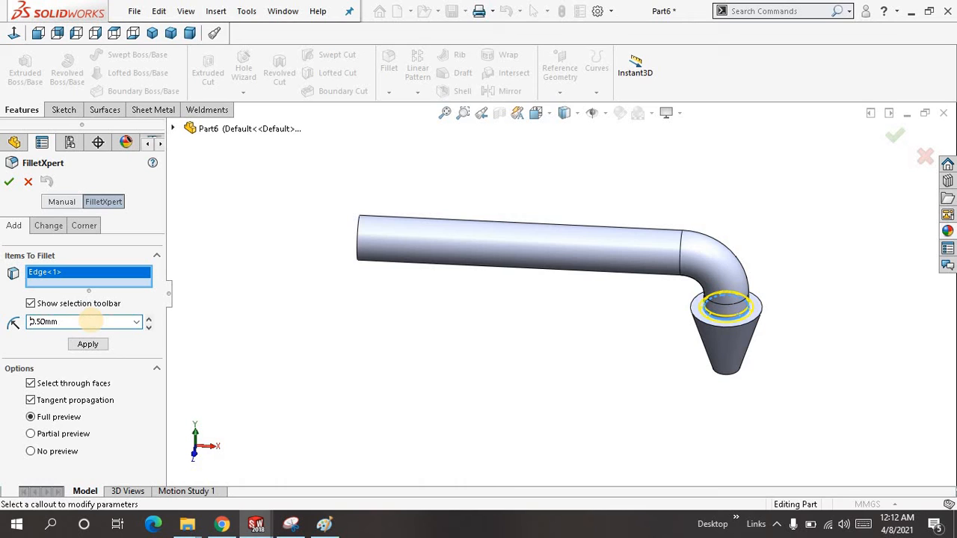
{"action": "left_click", "coordinate": [749, 329]}
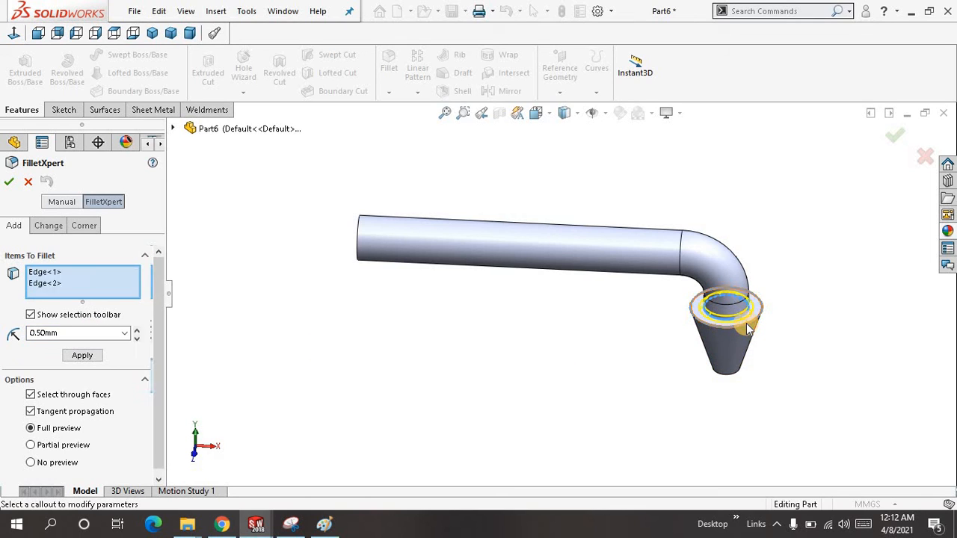
{"action": "left_click", "coordinate": [735, 379]}
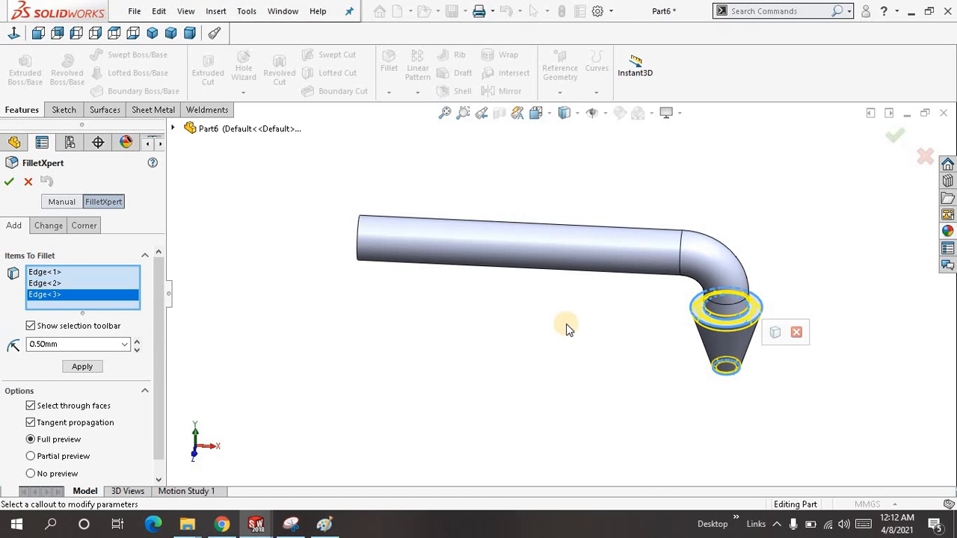
{"action": "right_click", "coordinate": [560, 324]}
{"action": "left_click", "coordinate": [596, 423]}
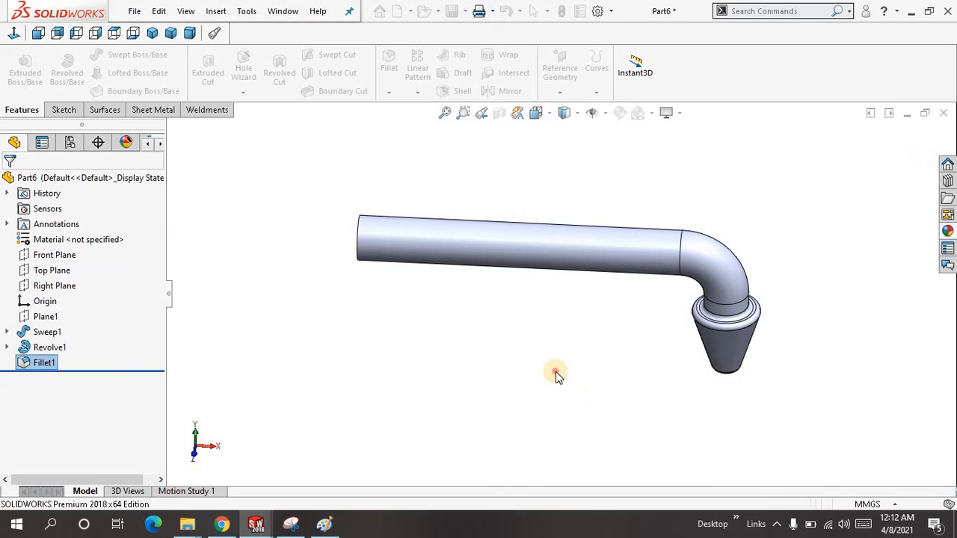
Step: Fillet the circular edge at the free end of the rod's long straight section with a 0.5 mm radius
{"action": "middle_click_drag", "start_coordinate": [515, 341], "coordinate": [500, 303]}
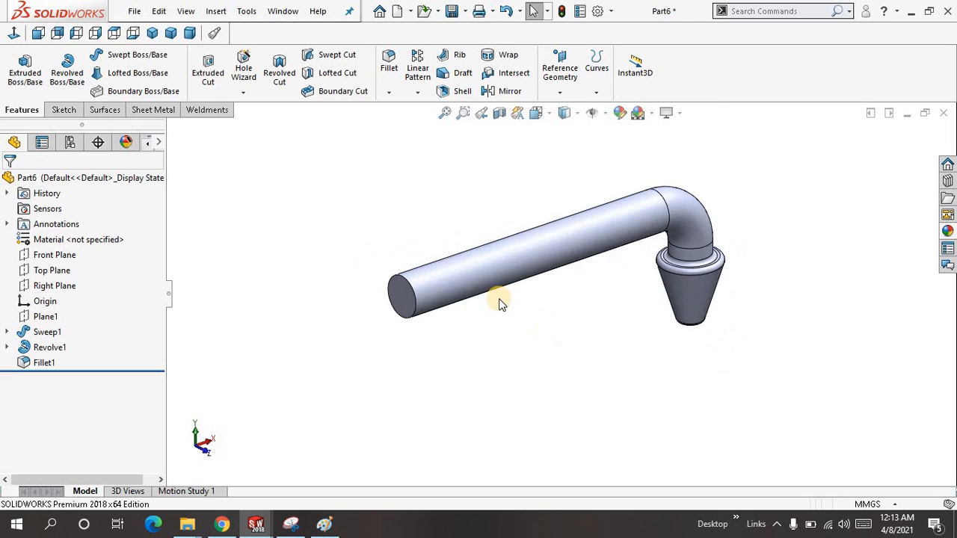
{"action": "left_click", "coordinate": [417, 301]}
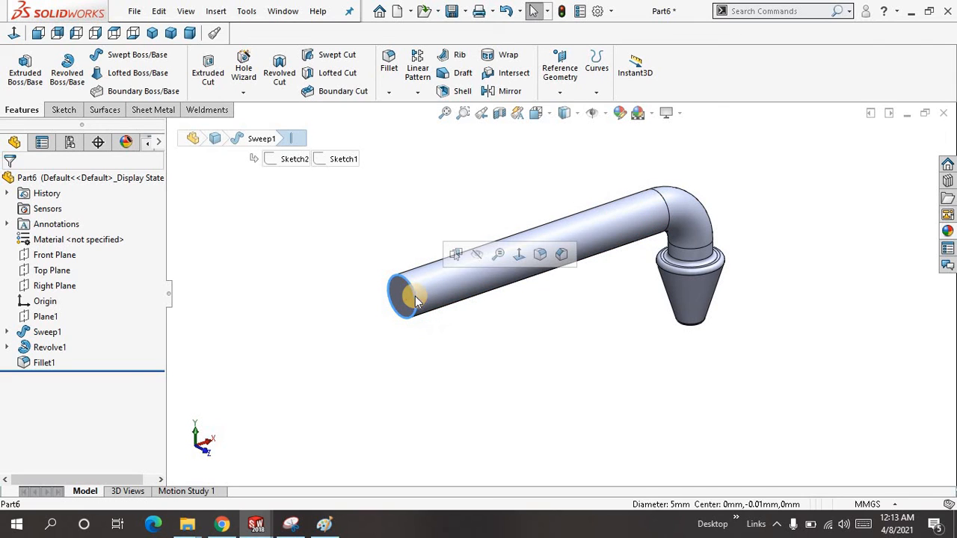
{"action": "left_click", "coordinate": [538, 252]}
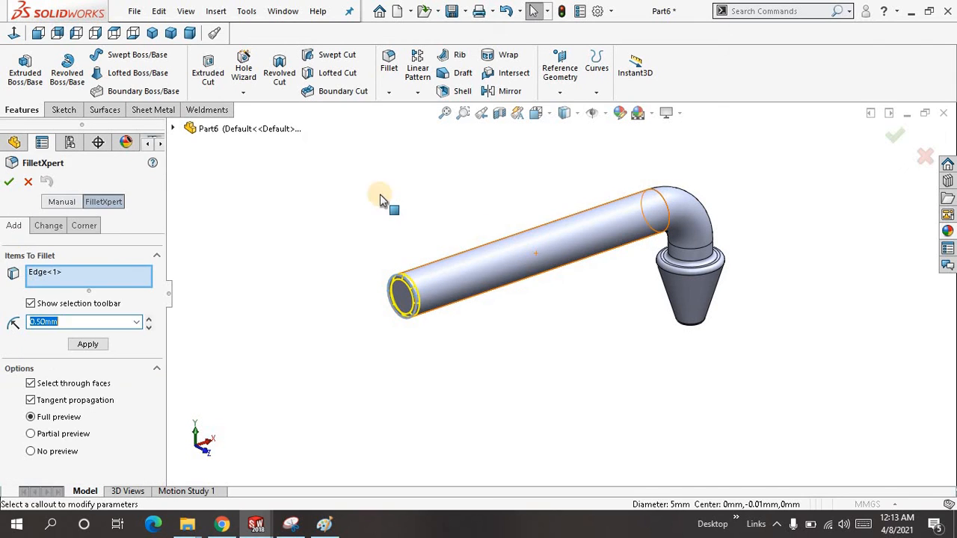
{"action": "right_click", "coordinate": [331, 231]}
{"action": "left_click", "coordinate": [378, 345]}
{"action": "left_click", "coordinate": [445, 114]}
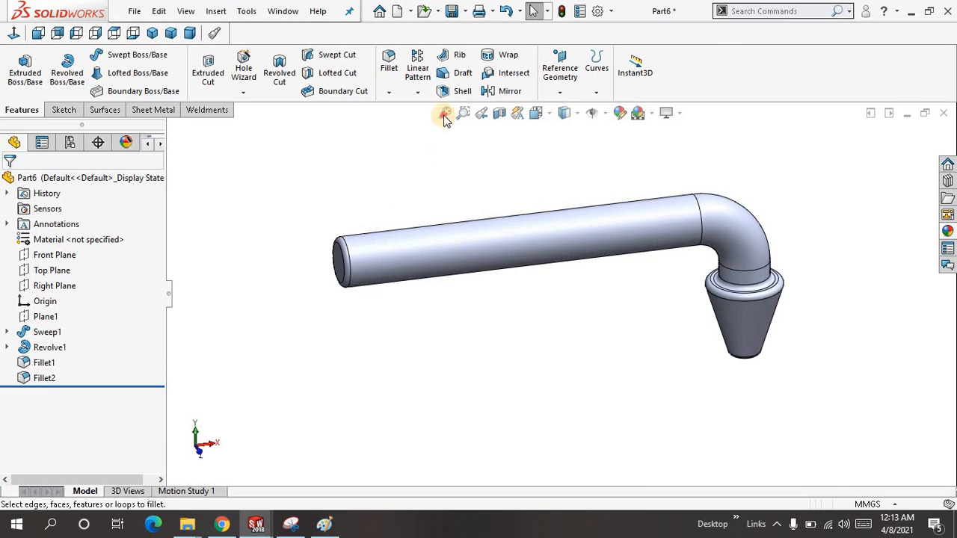
{"action": "left_click", "coordinate": [444, 113]}
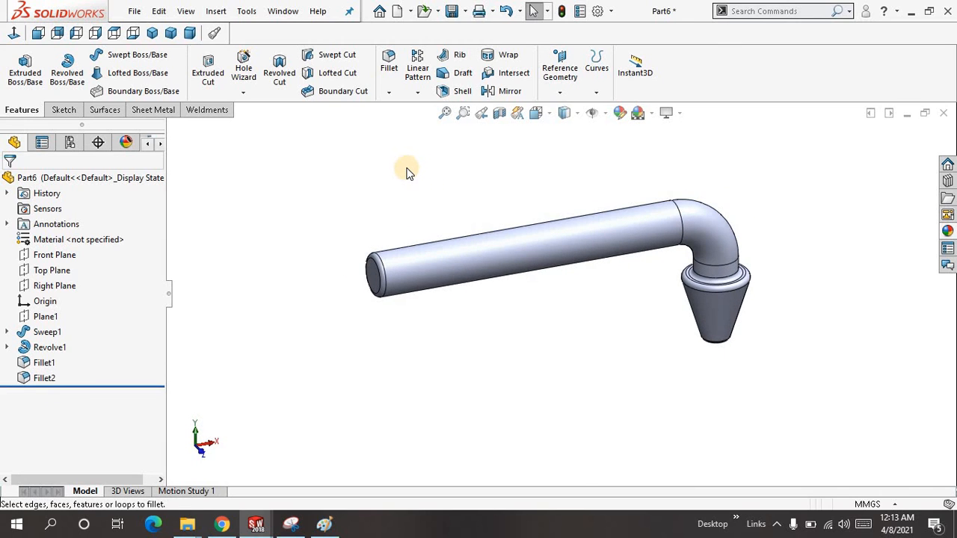
Step: Apply the polished steel appearance from the metal appearances to the whole part
{"action": "left_click", "coordinate": [947, 232]}
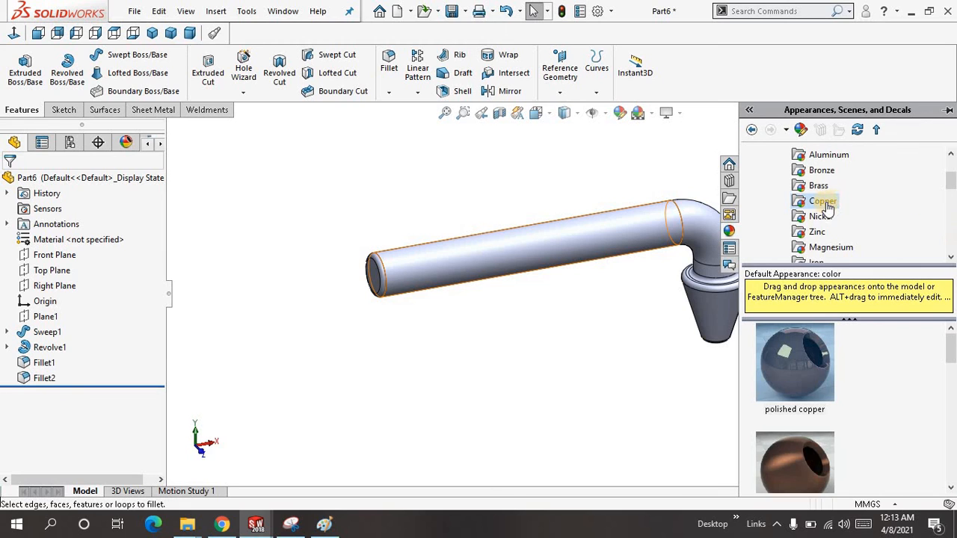
{"action": "scroll", "coordinate": [827, 209], "scroll_direction": "up", "scroll_amount": 2}
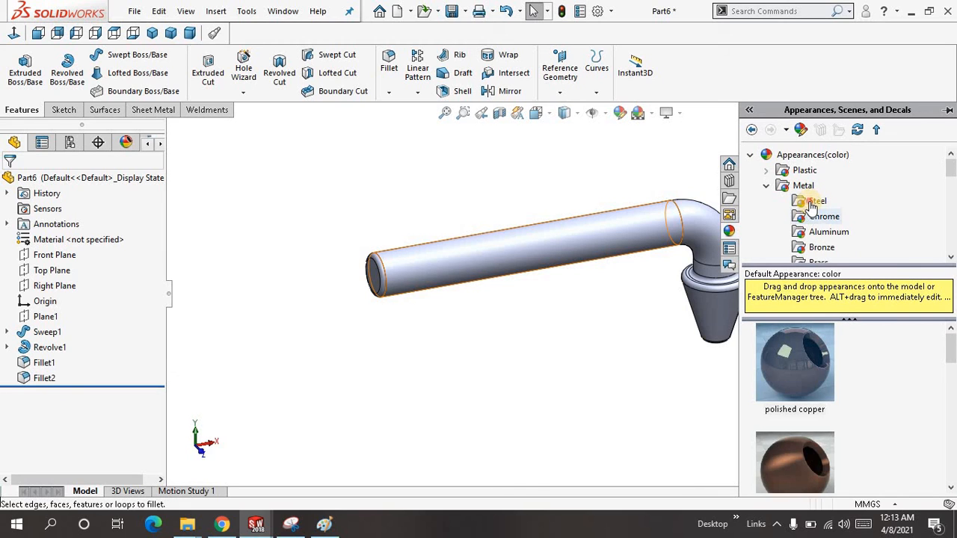
{"action": "left_click", "coordinate": [813, 203]}
{"action": "left_click", "coordinate": [799, 359]}
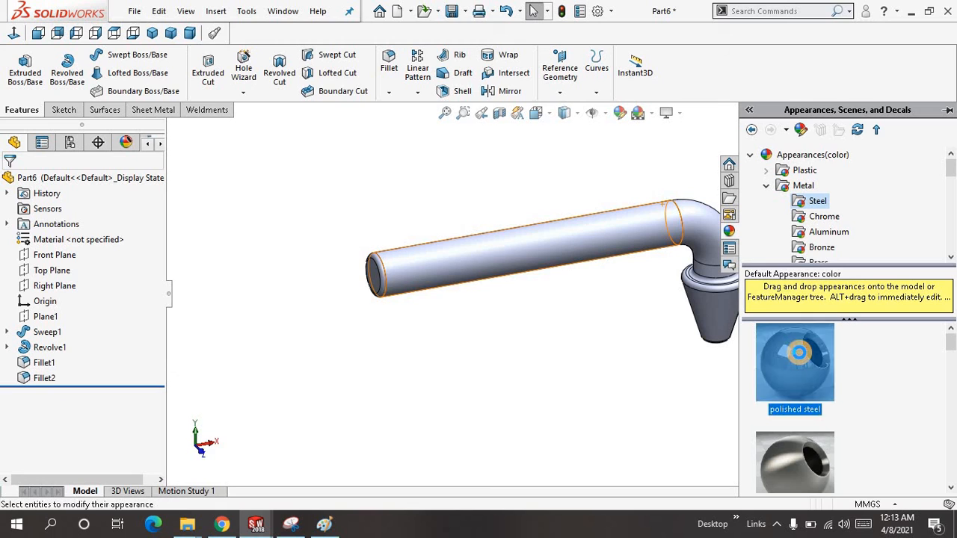
{"action": "left_click", "coordinate": [620, 351]}
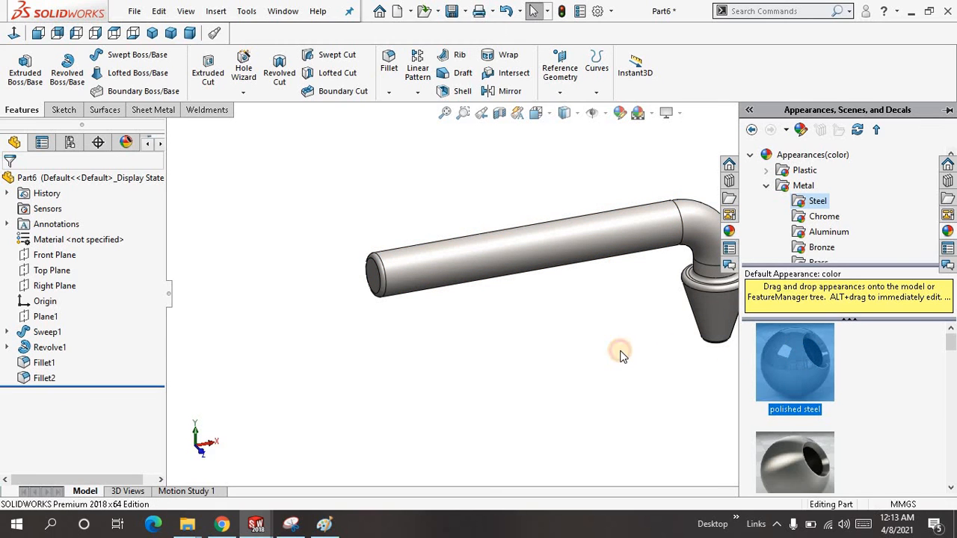
{"action": "middle_click_drag", "start_coordinate": [626, 341], "coordinate": [576, 307]}
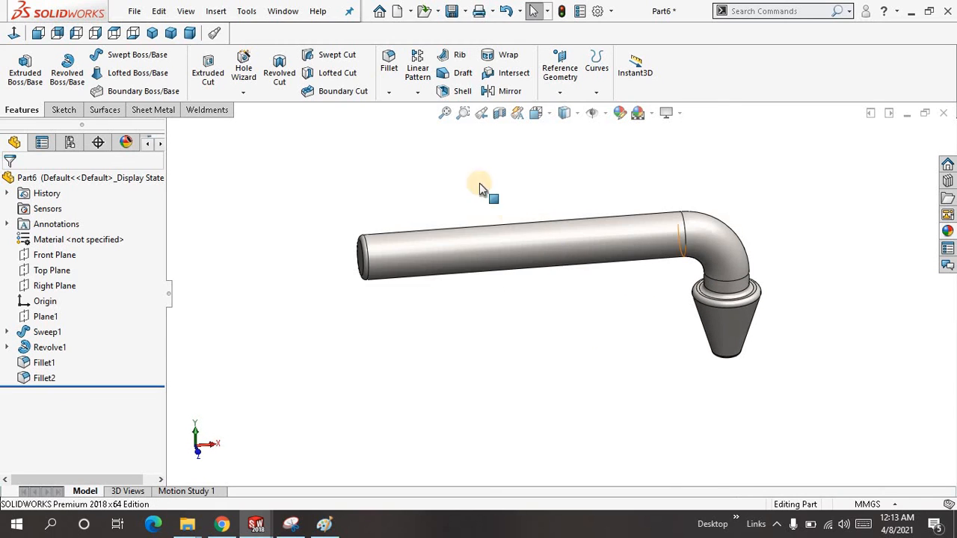
{"action": "left_click", "coordinate": [444, 122]}
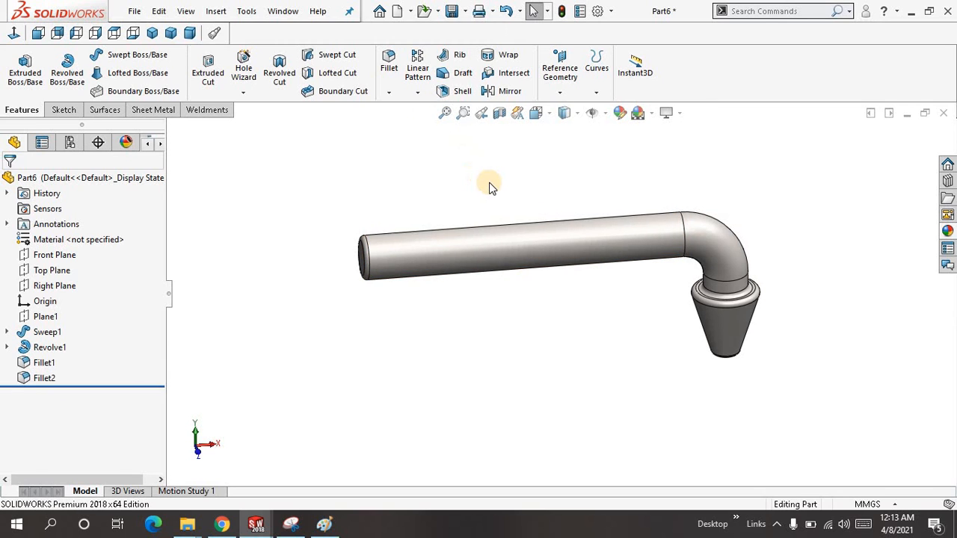
{"action": "mouse_move", "coordinate": [489, 188]}
{"action": "middle_mouse_down"}
{"action": "mouse_move", "coordinate": [521, 175]}
{"action": "mouse_move", "coordinate": [472, 191]}
{"action": "middle_mouse_up"}
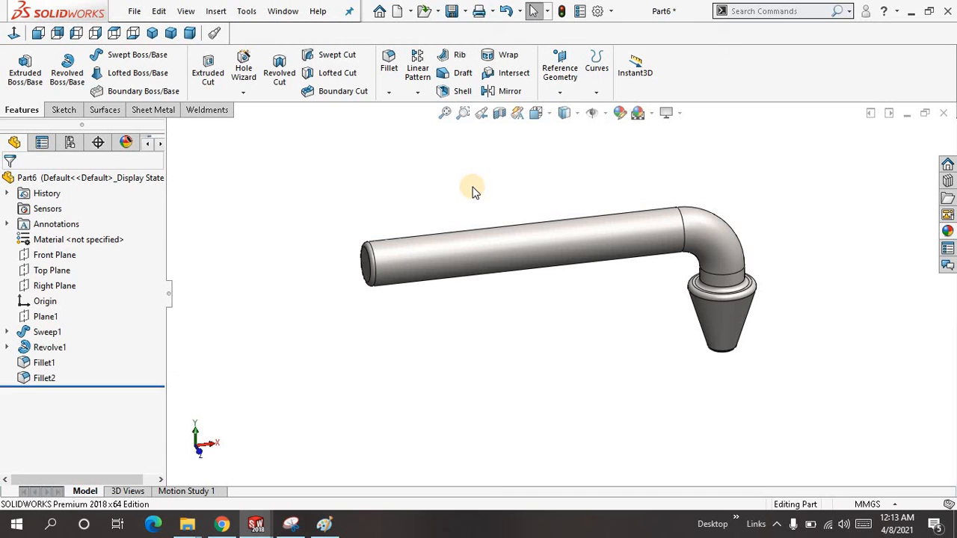
{"action": "mouse_move", "coordinate": [472, 191]}
{"action": "middle_mouse_down"}
{"action": "mouse_move", "coordinate": [506, 184]}
{"action": "mouse_move", "coordinate": [487, 193]}
{"action": "middle_mouse_up"}
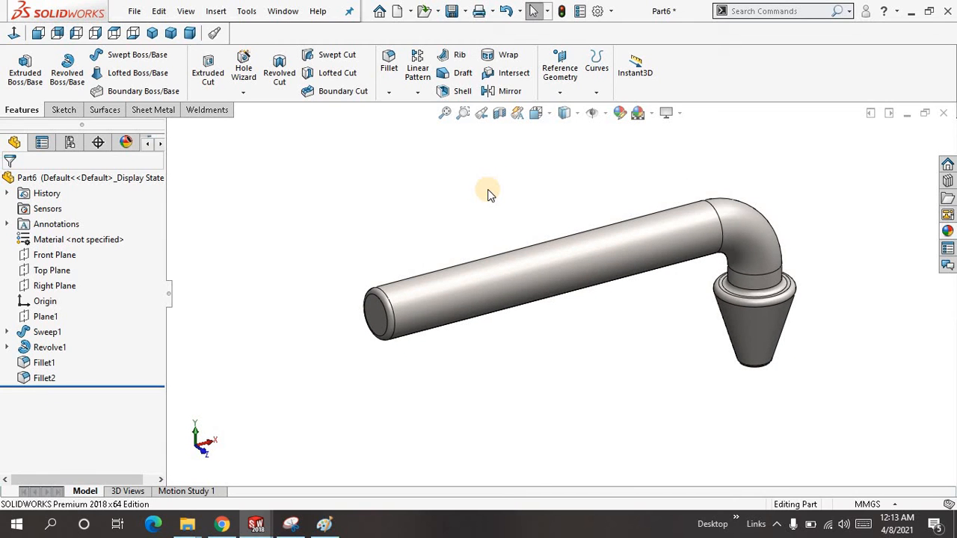